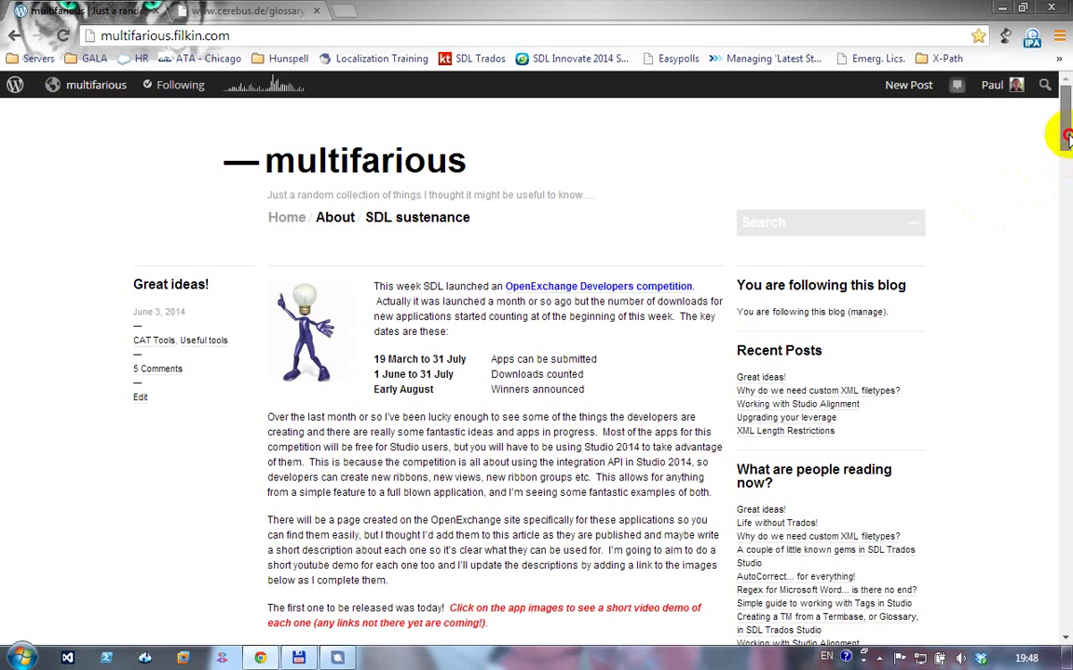
# Scroll the Great ideas blog post down to the Glossary plugin description.
pyautogui.moveTo(1064, 140); pyautogui.dragTo(1060, 208)
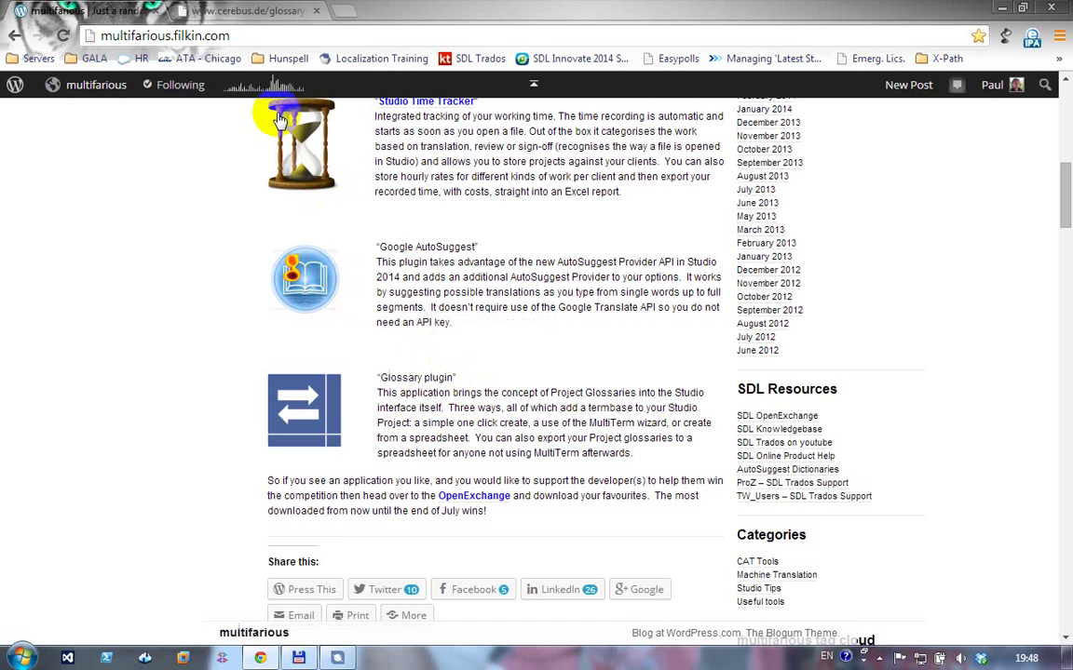
# Review the Glossary Converter 3.1 download page, then return to Trados Studio's Projects view.
pyautogui.click(277, 17)
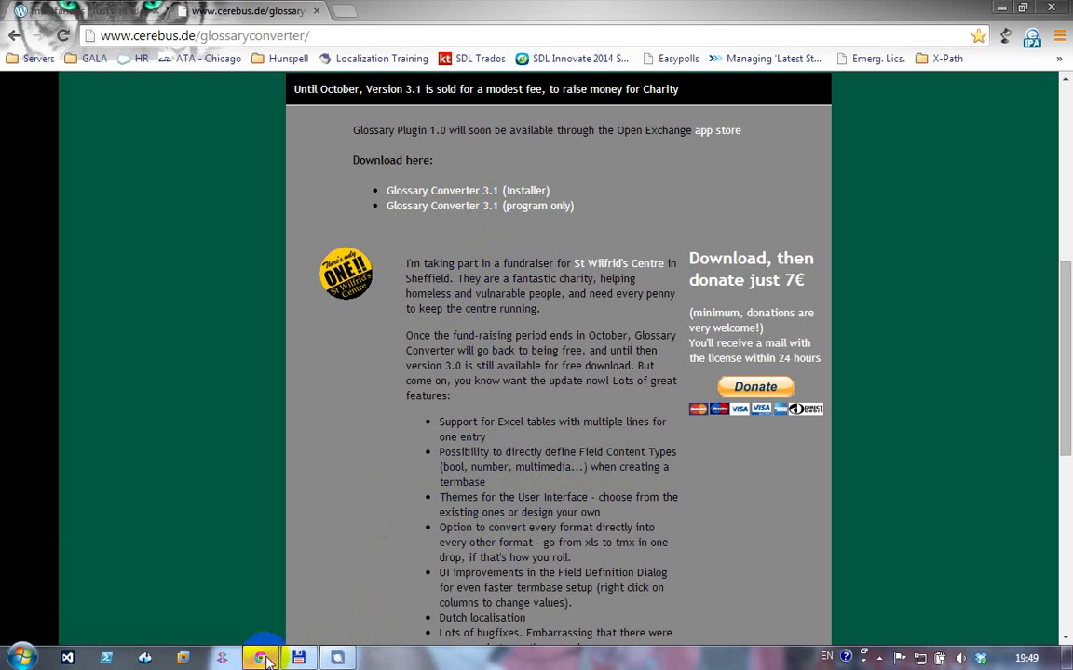
pyautogui.click(298, 659)
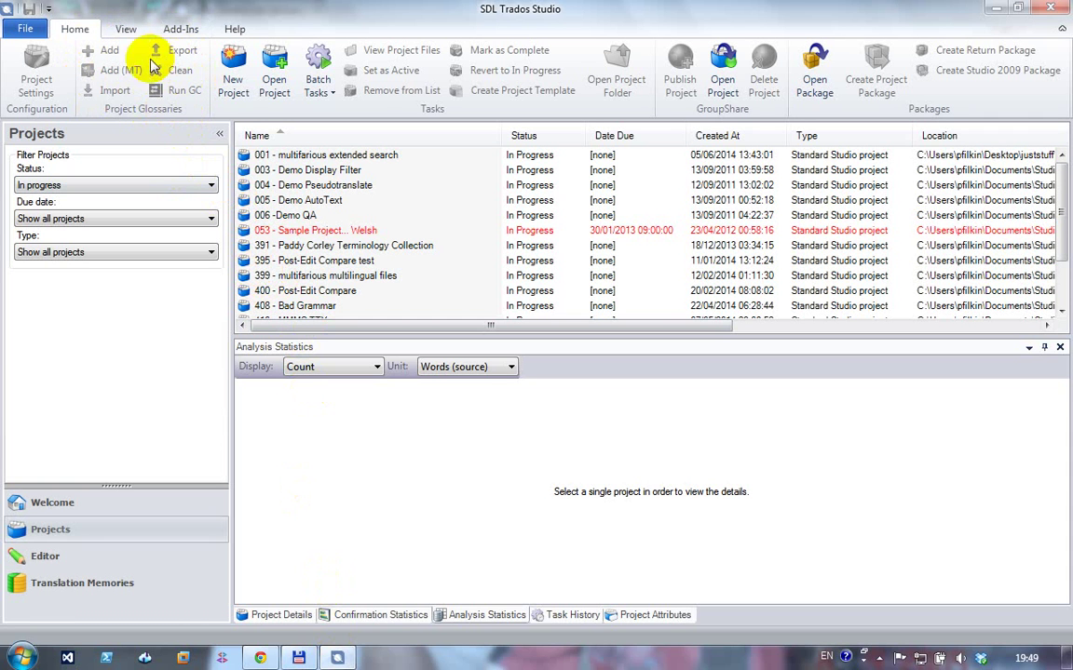
pyautogui.click(244, 140)
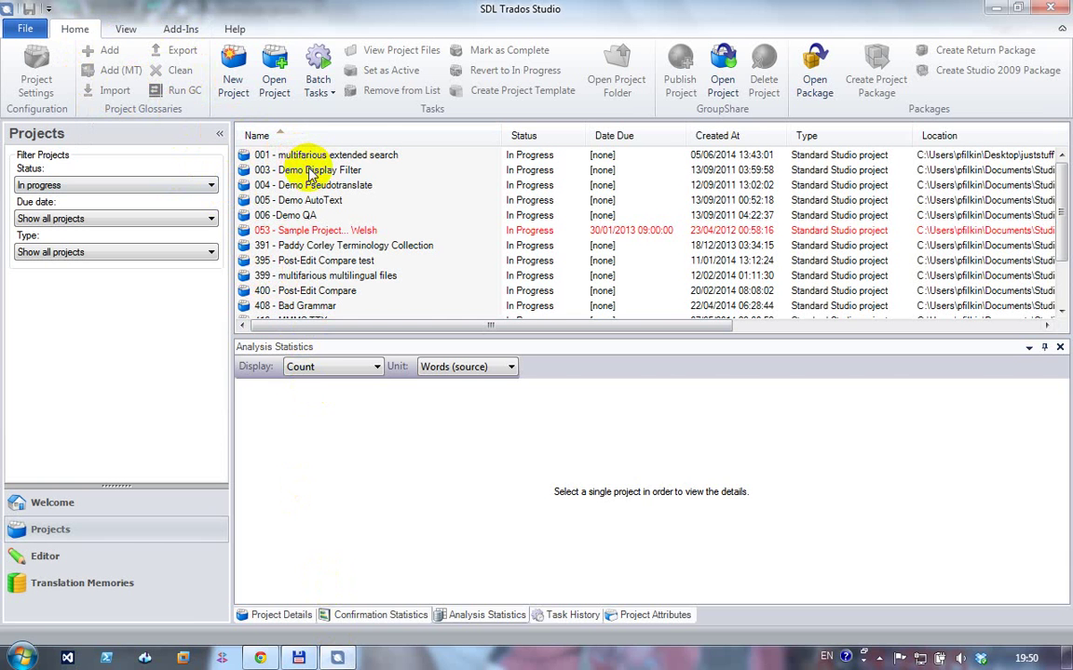
pyautogui.click(309, 170)
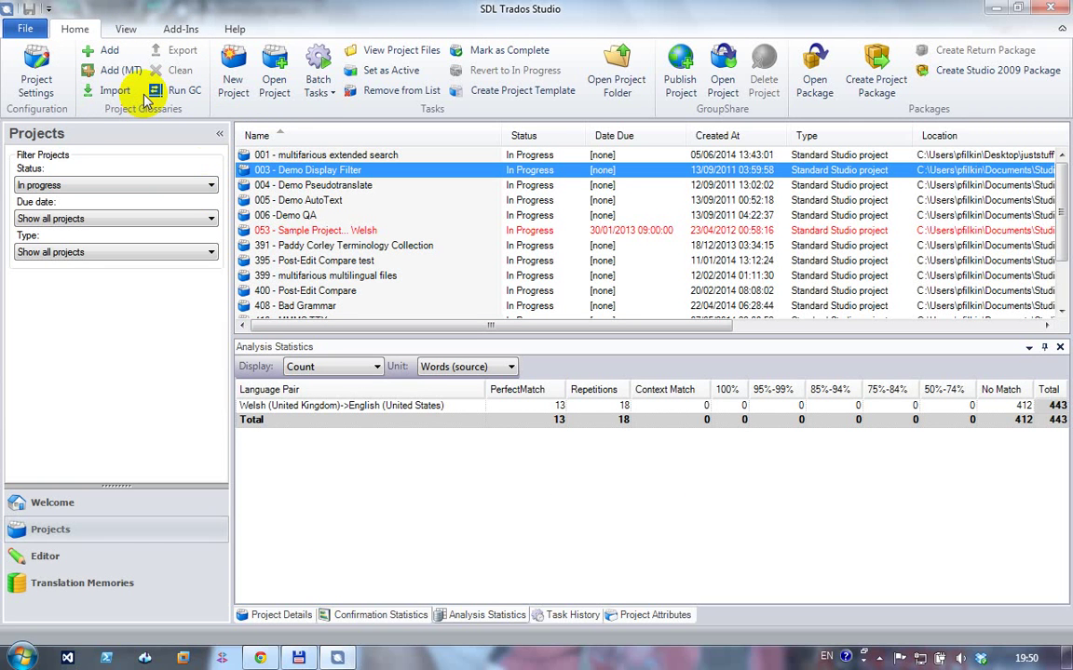
pyautogui.click(296, 200)
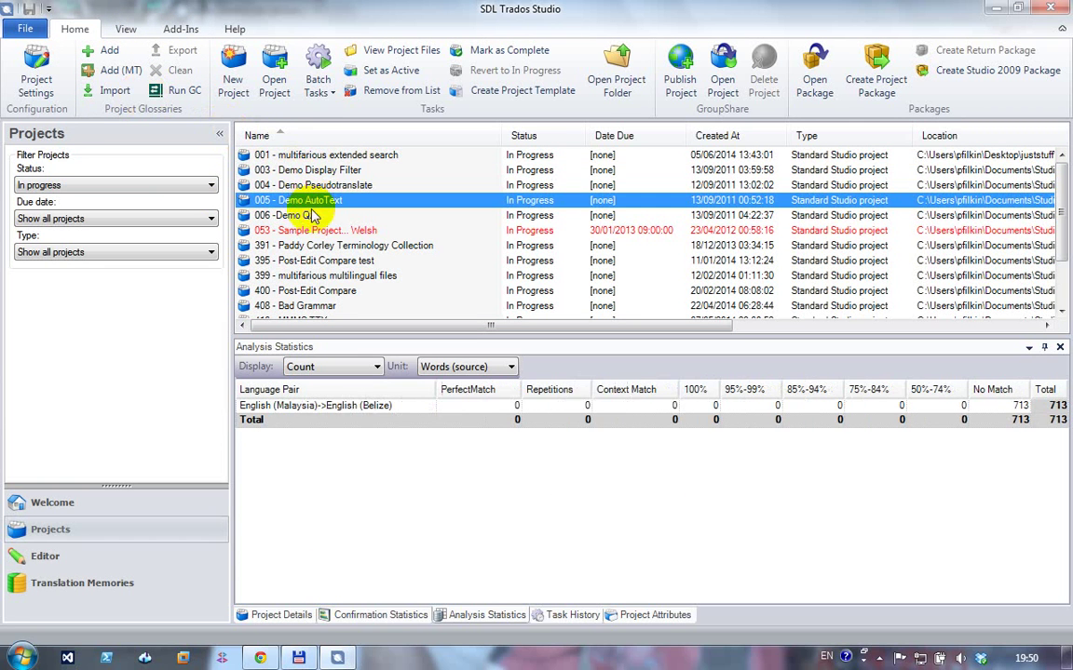
pyautogui.click(315, 260)
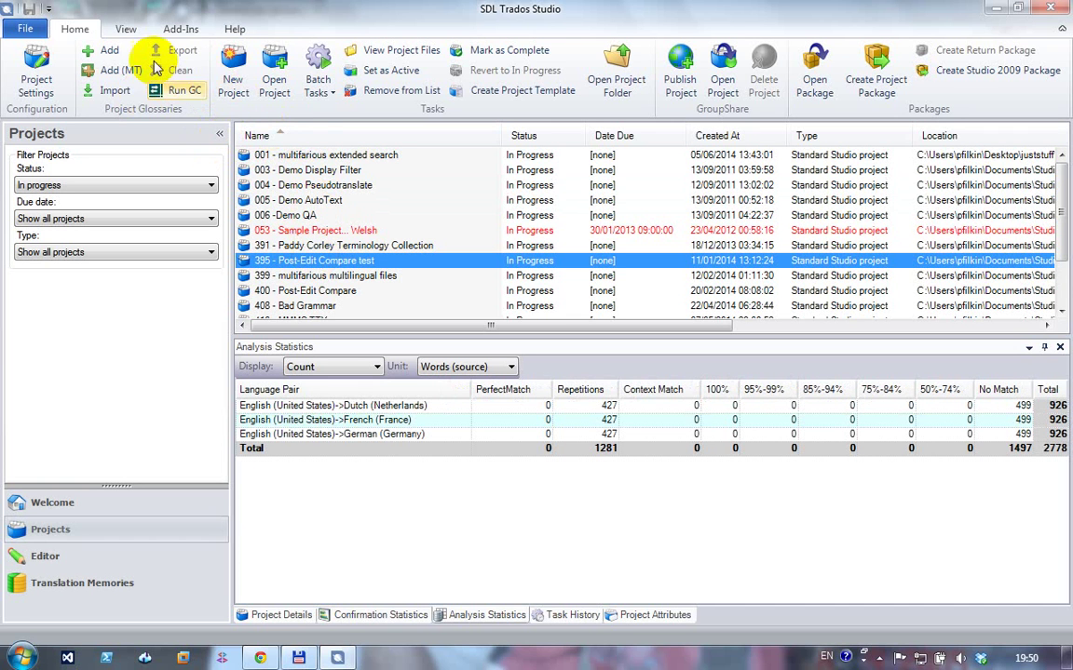
pyautogui.click(117, 92)
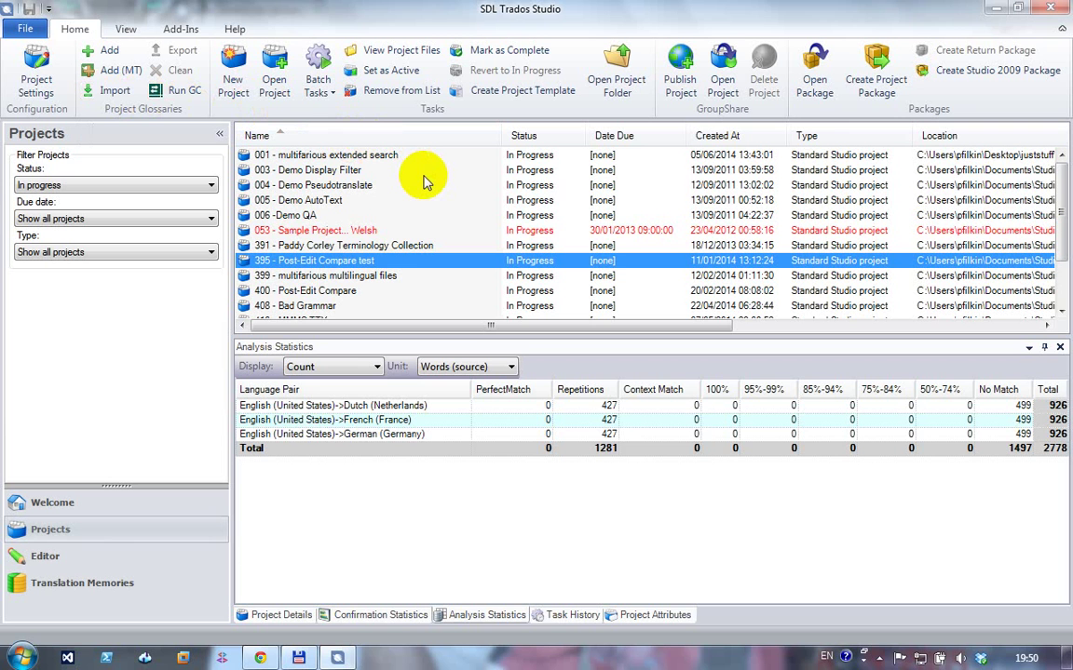
# Delete the old .sdlproj project file and ProjectFiles folder from the Open Document dialog.
pyautogui.hotkey('ctrl', 'shift', 'o')
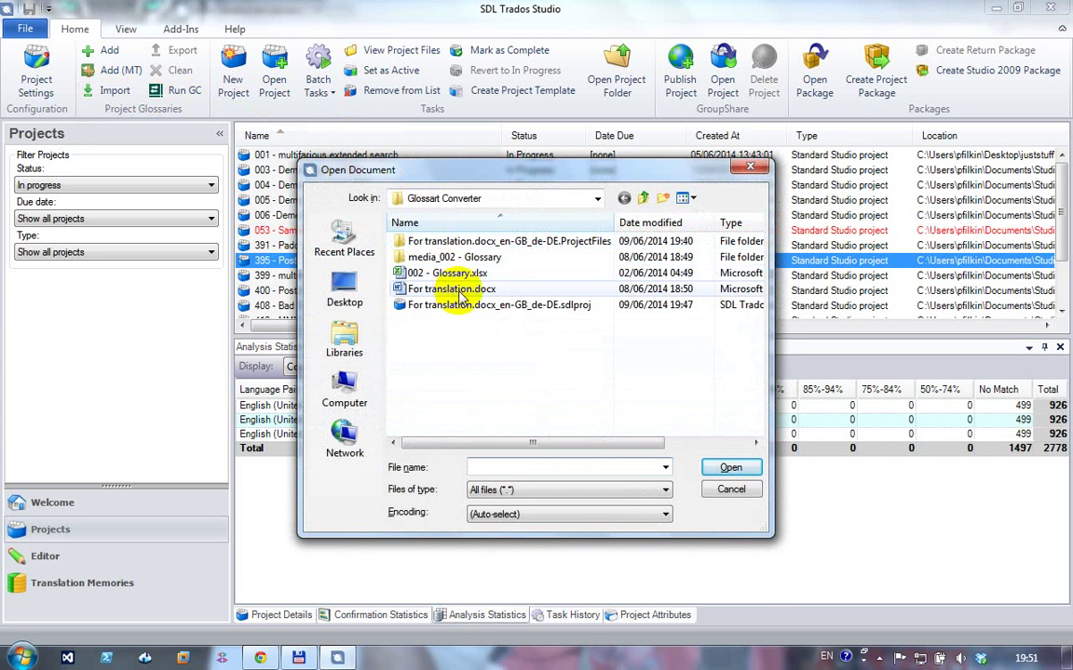
pyautogui.click(443, 305)
pyautogui.press('Delete')
pyautogui.press('Return')
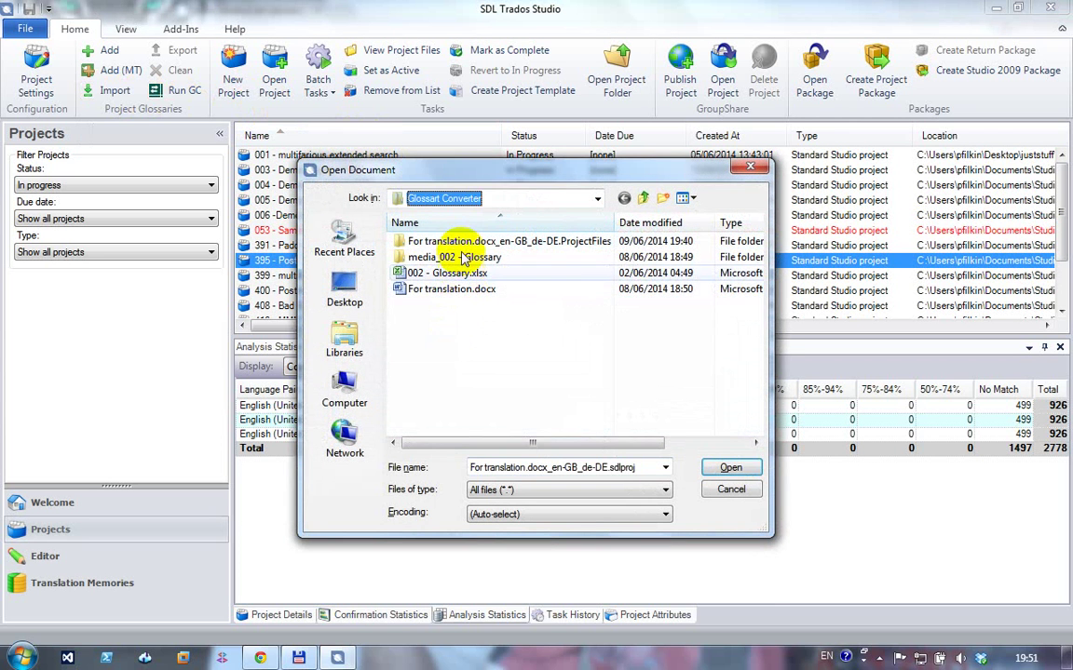
pyautogui.click(464, 244)
pyautogui.press('Delete')
pyautogui.press('Return')
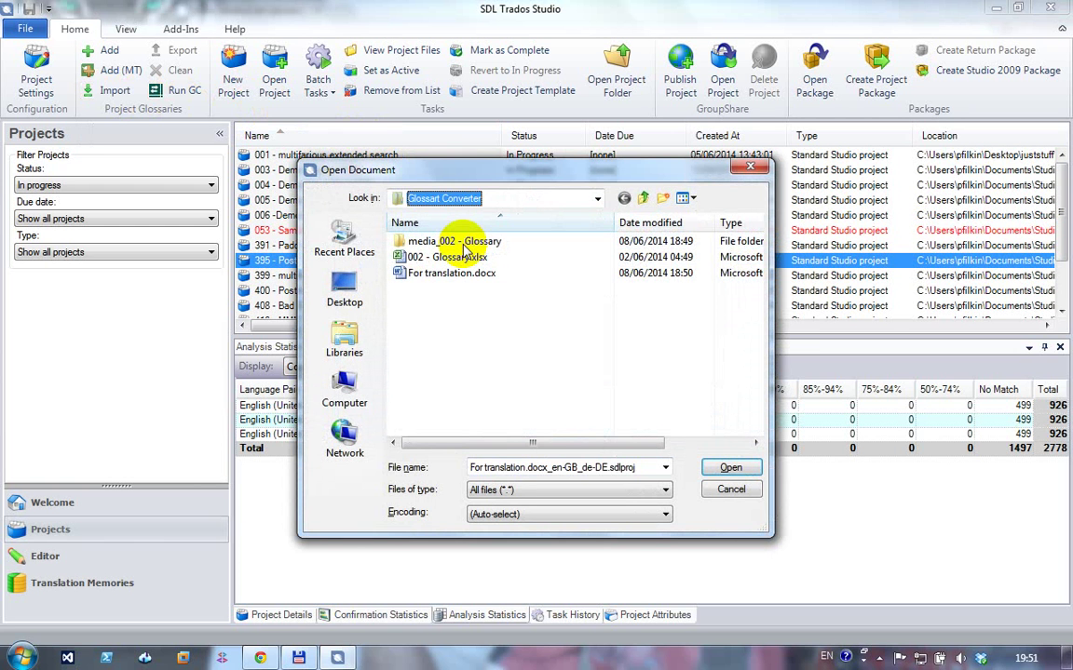
# Open For translation.docx as an English (UK)→German project and check its empty termbase settings.
pyautogui.click(442, 273)
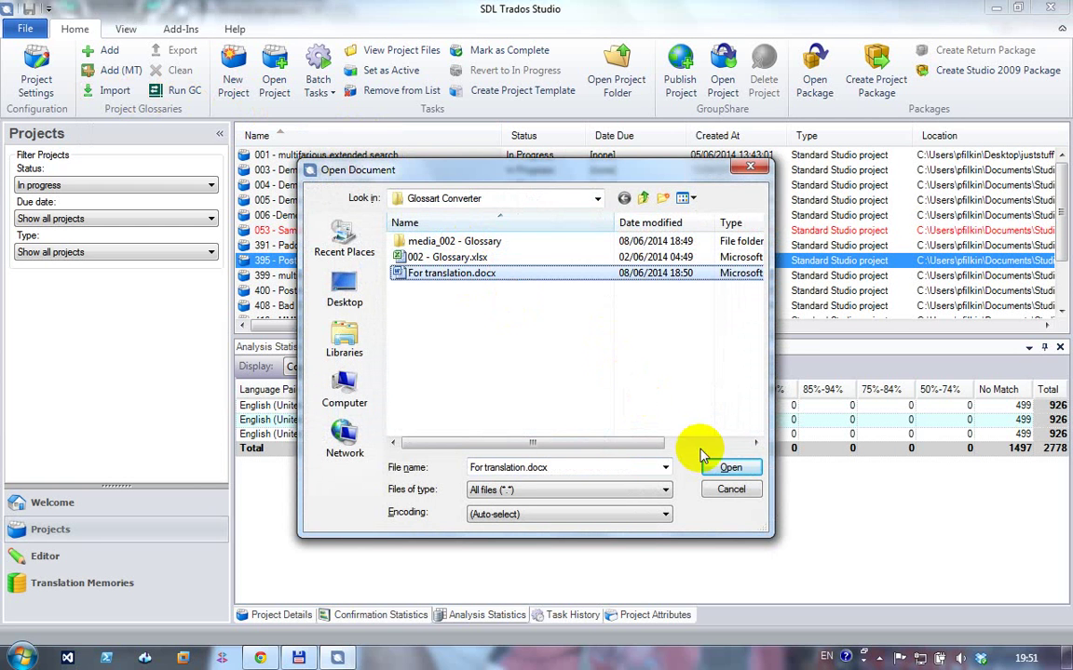
pyautogui.click(721, 468)
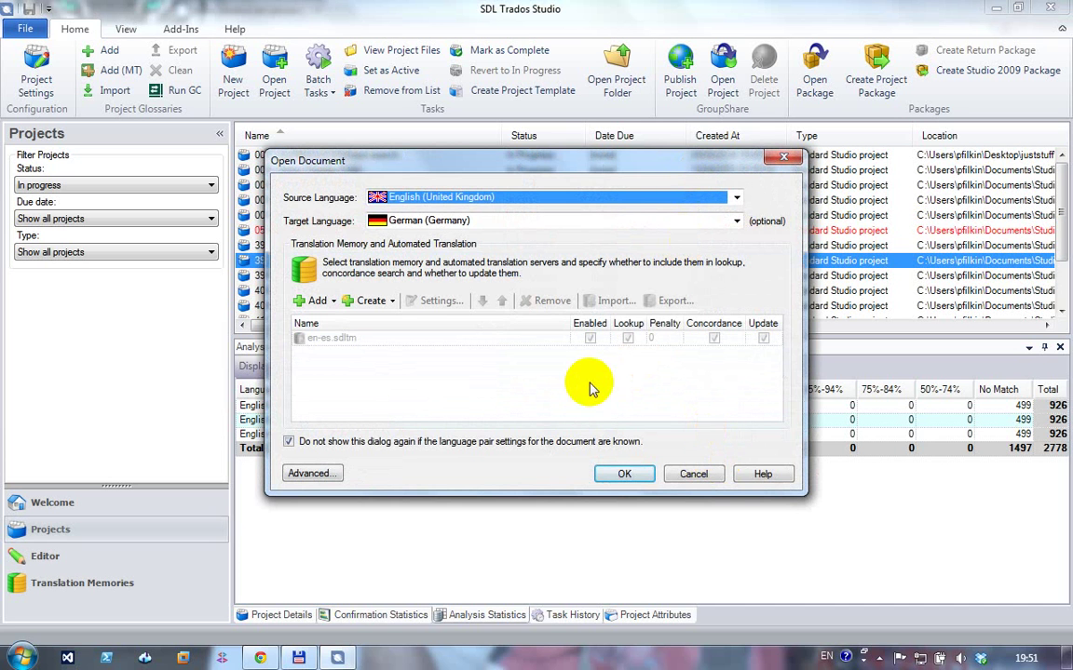
pyautogui.click(624, 474)
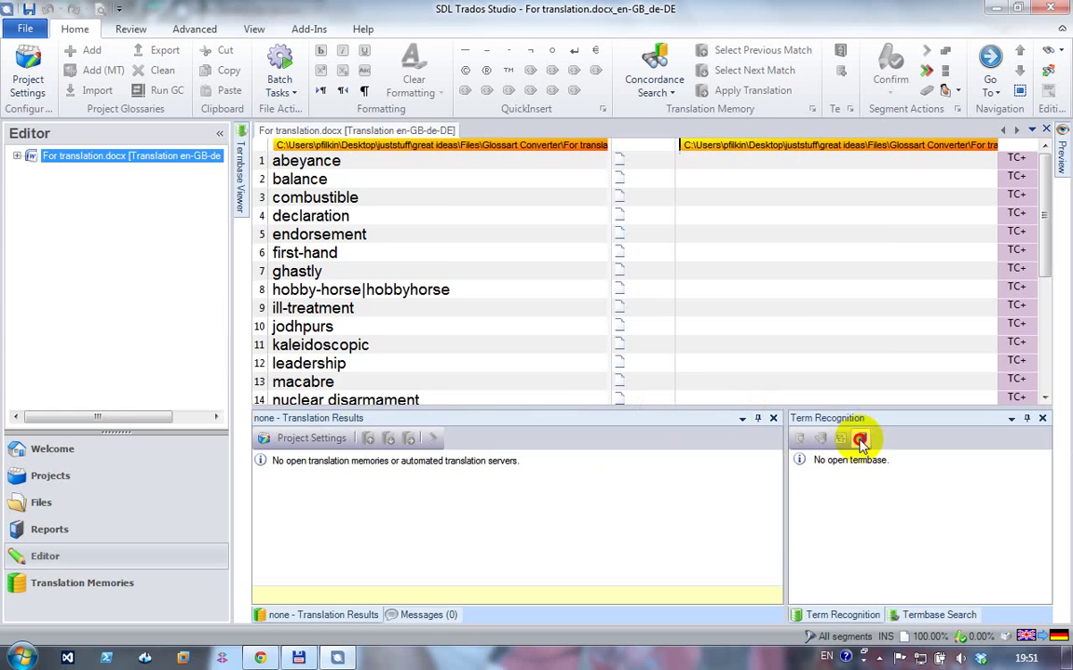
pyautogui.click(859, 436)
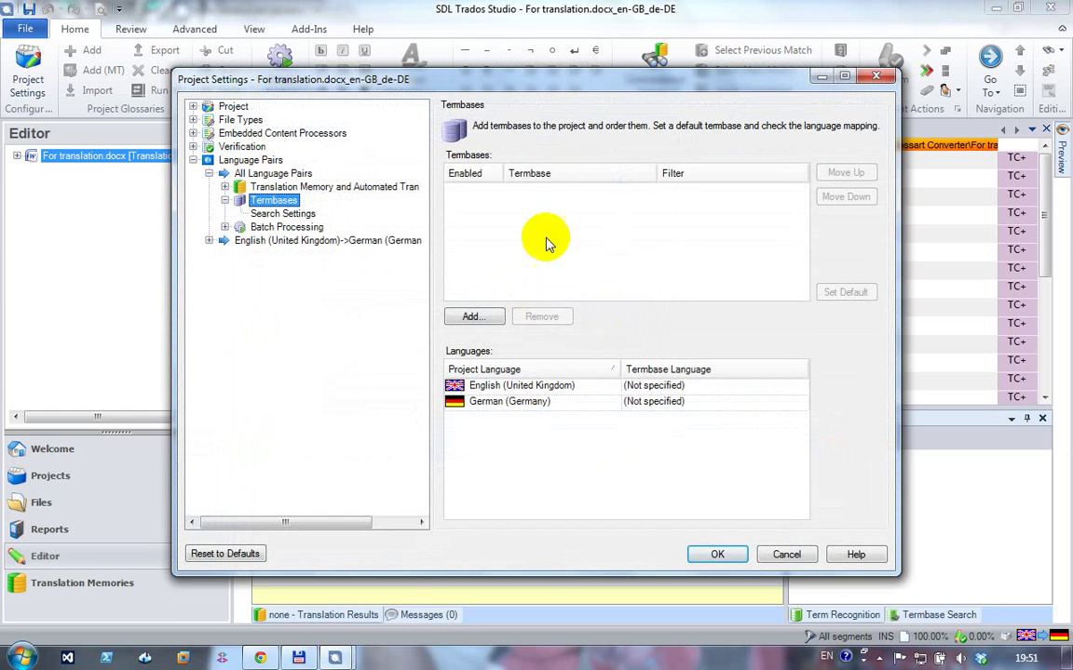
pyautogui.click(696, 565)
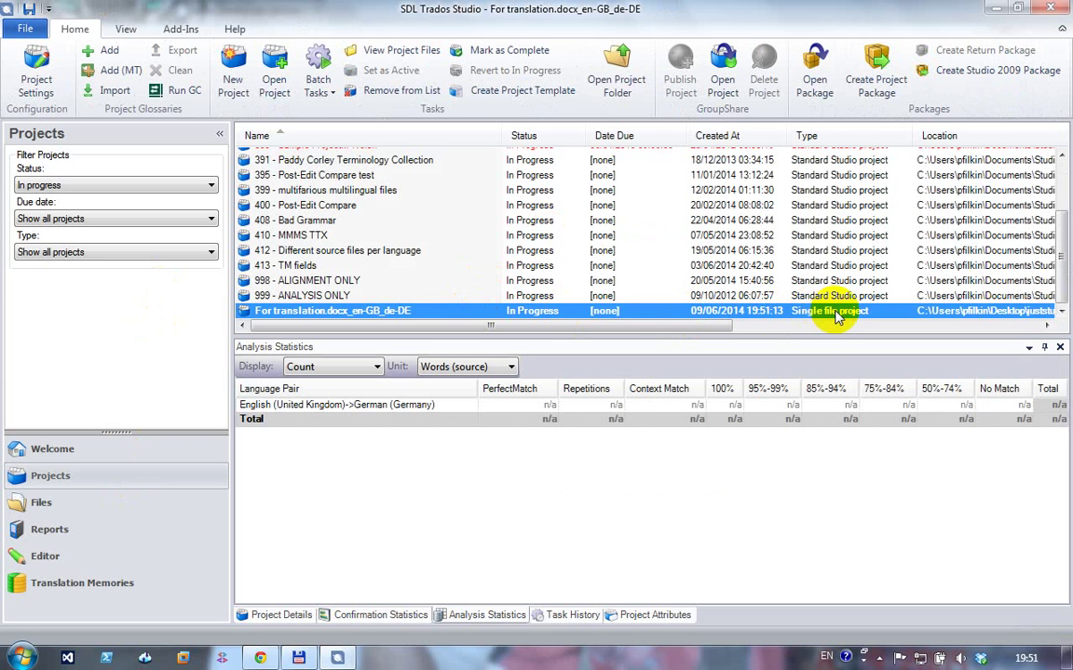
# Create a new project termbase named Quick Termbase, leaving its custom field definitions unchanged.
pyautogui.click(111, 52)
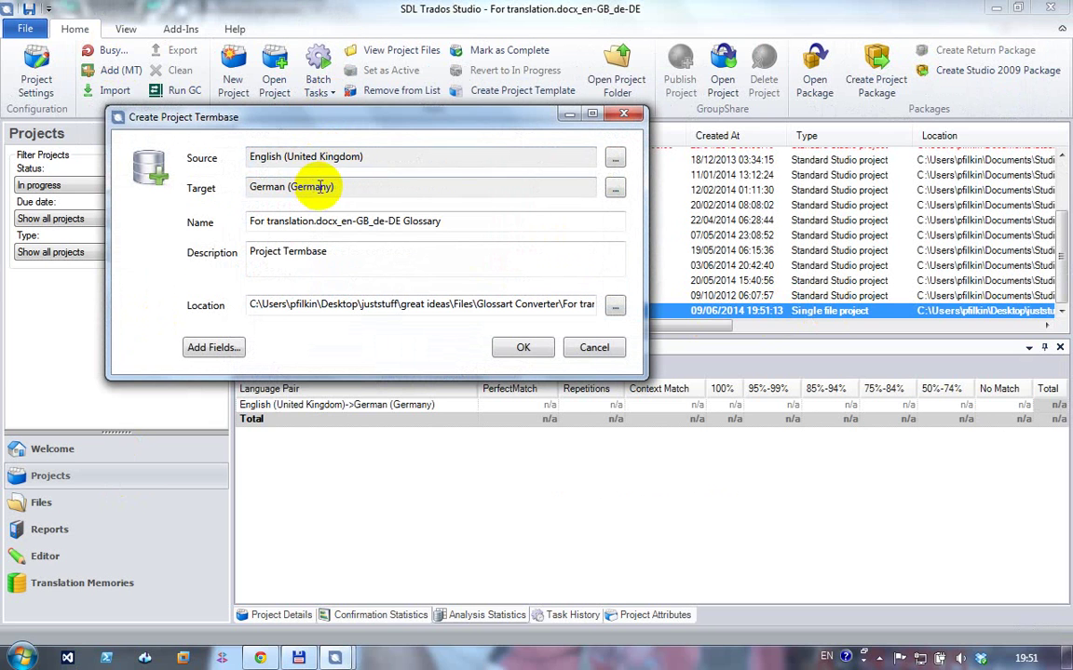
pyautogui.moveTo(455, 215); pyautogui.dragTo(213, 221)
pyautogui.write('Quick Termbase')
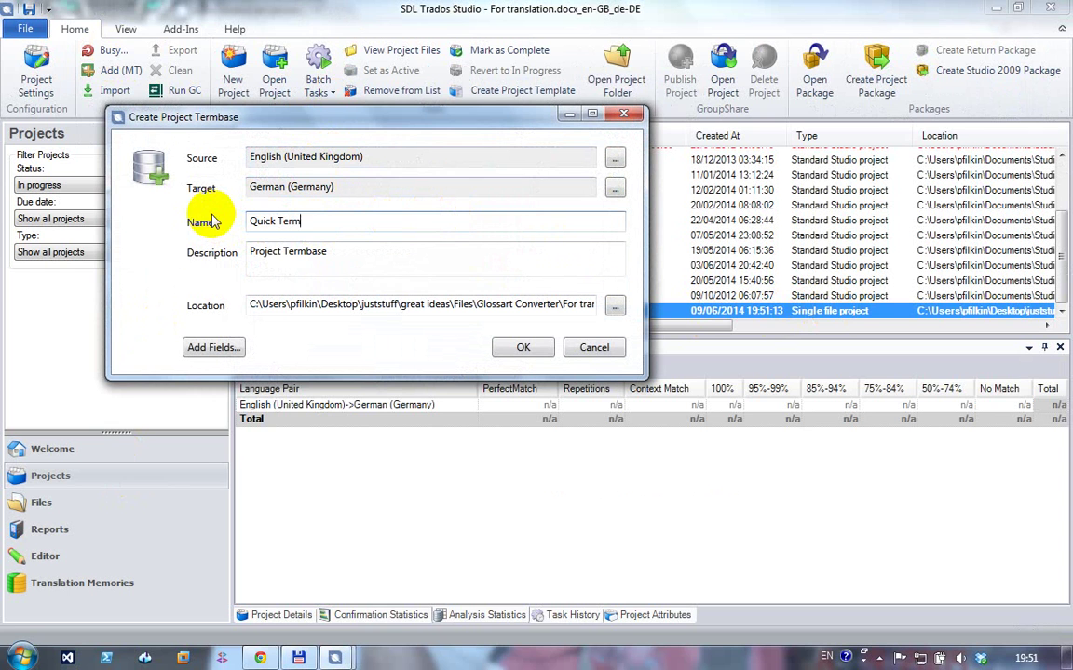
pyautogui.click(222, 348)
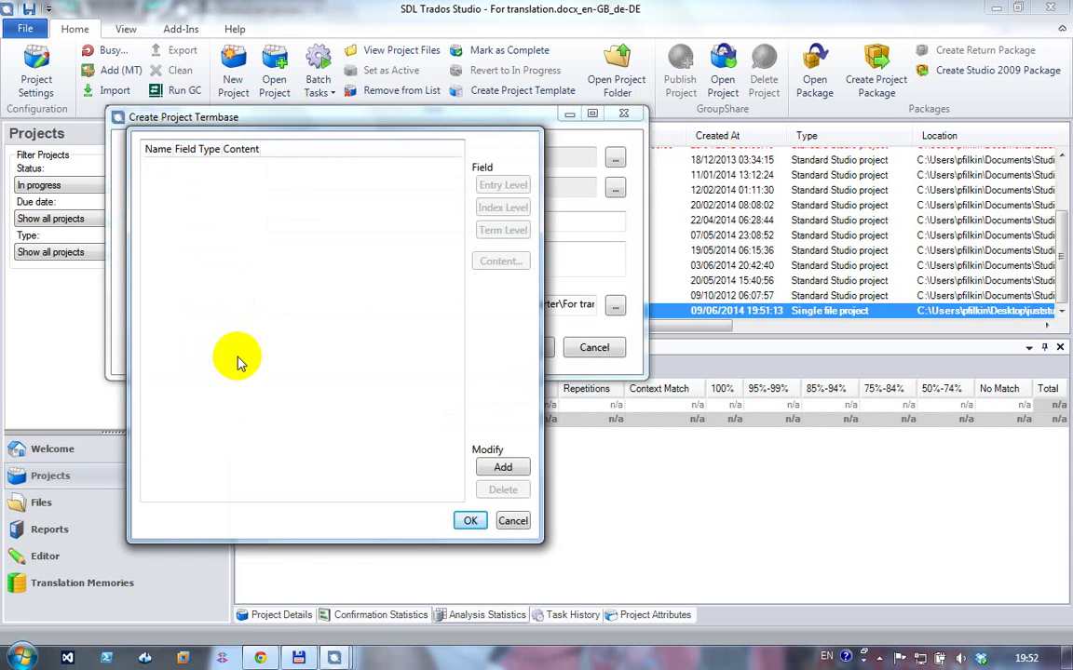
pyautogui.click(504, 467)
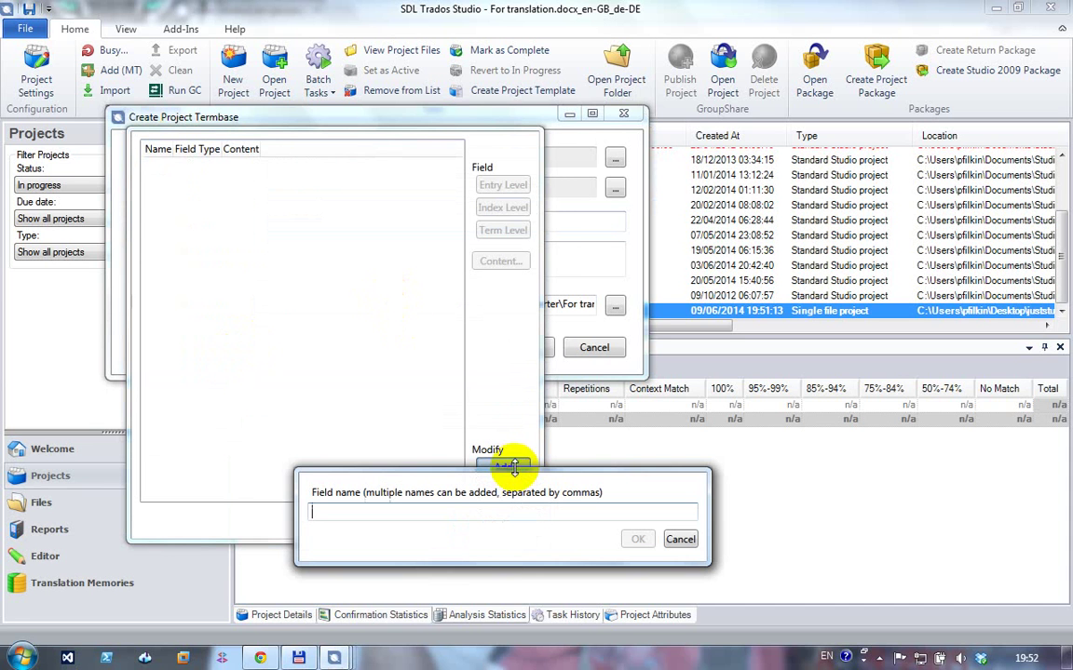
pyautogui.click(394, 515)
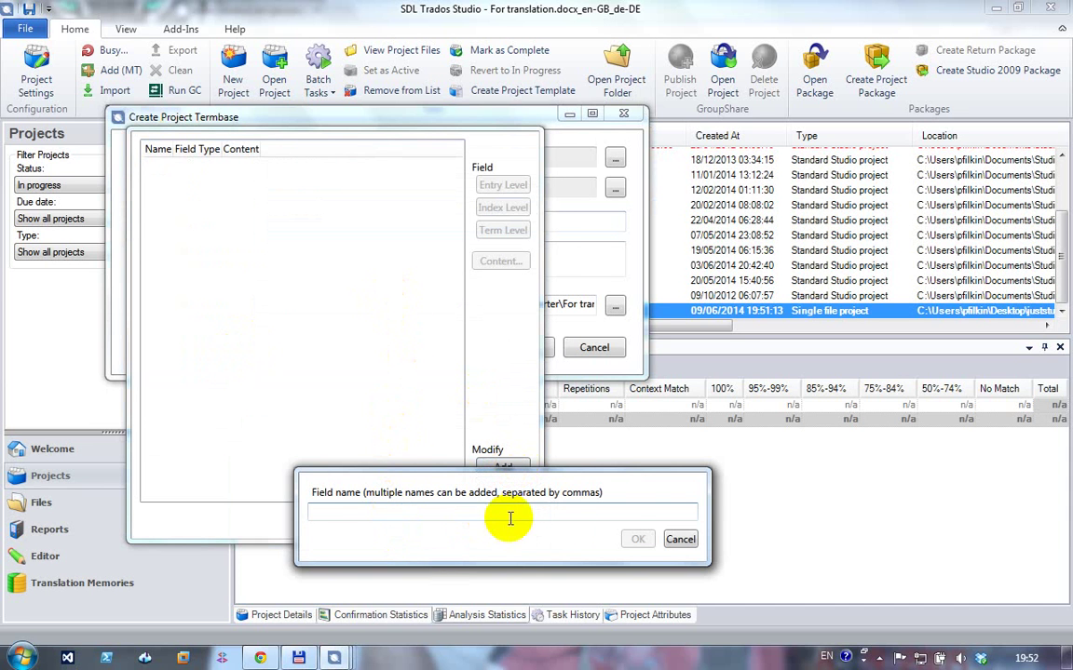
pyautogui.click(672, 542)
pyautogui.click(504, 521)
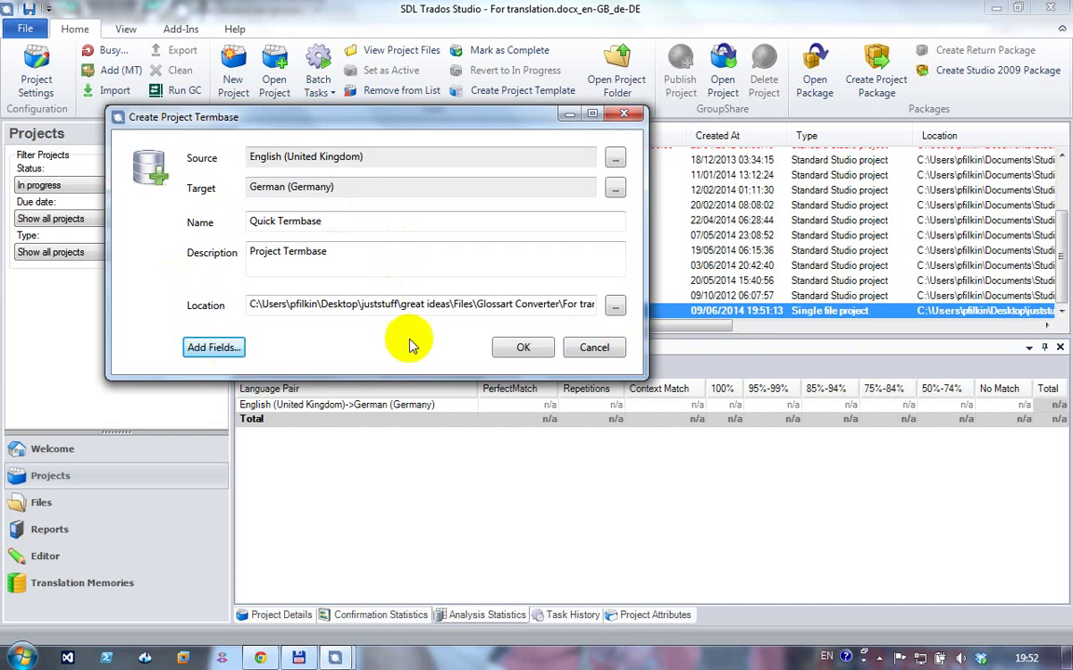
pyautogui.click(517, 349)
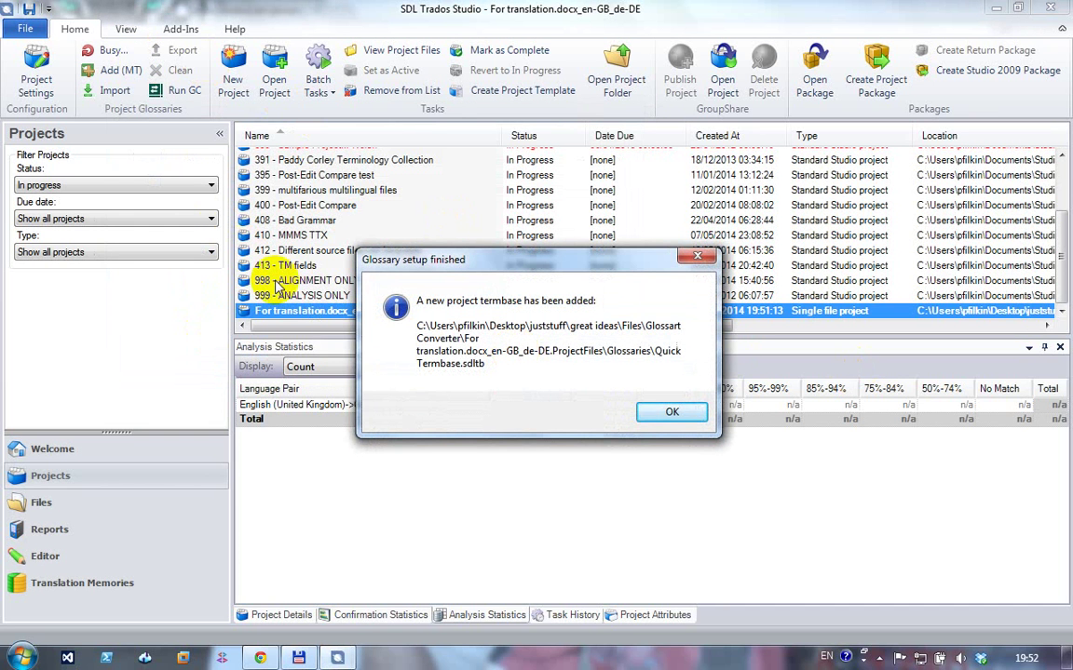
pyautogui.click(700, 418)
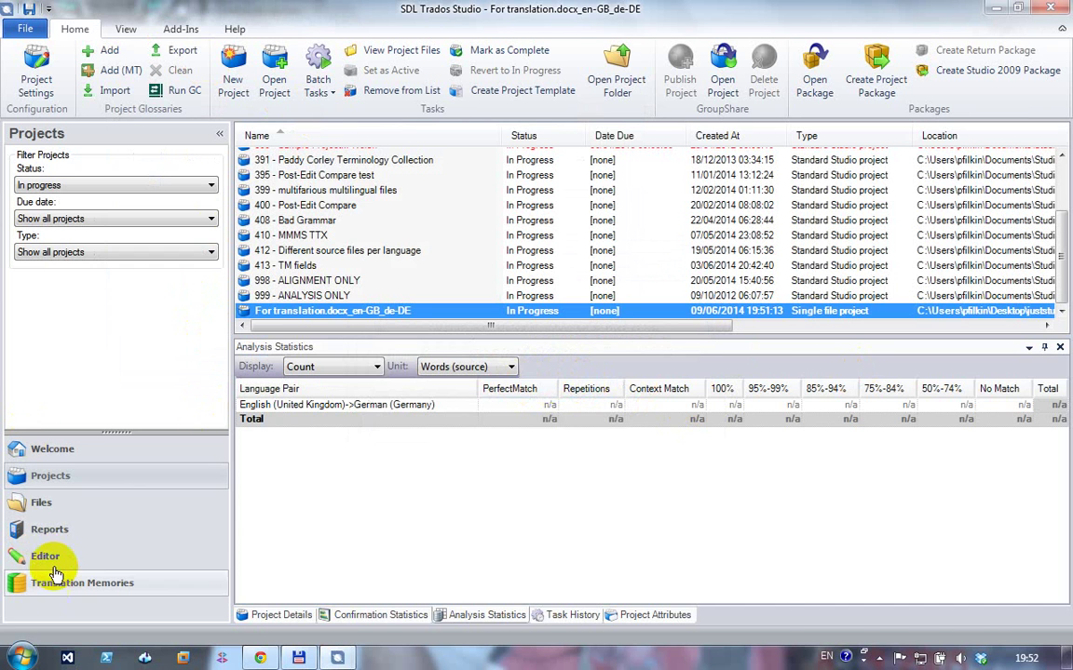
# Confirm in the Editor's termbase settings that Quick Termbase is the project's default termbase.
pyautogui.click(41, 556)
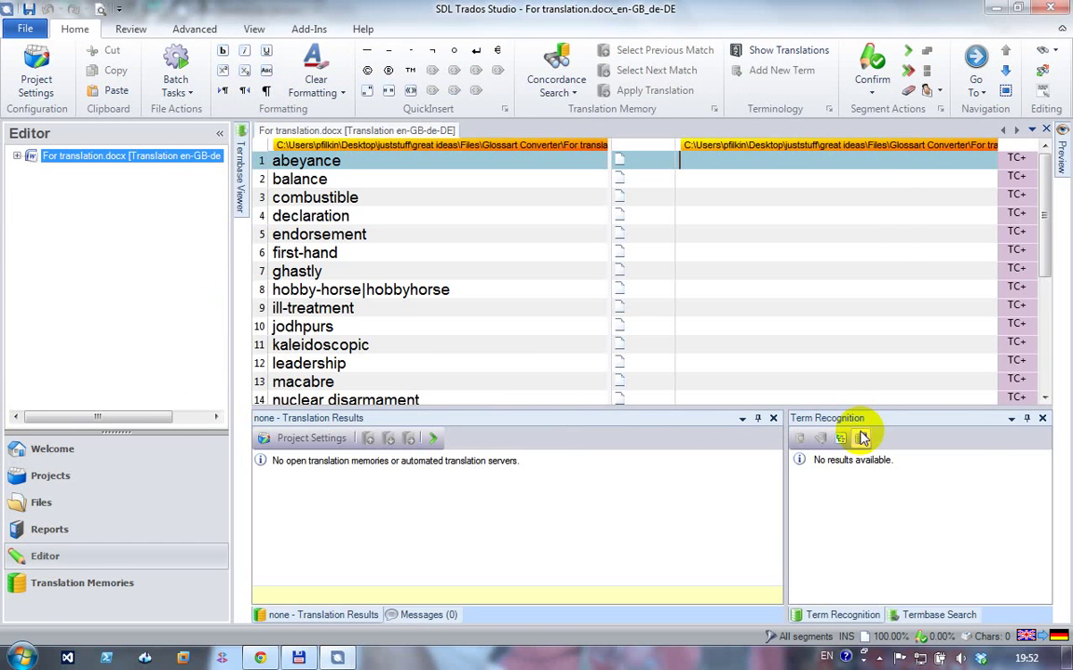
pyautogui.click(858, 437)
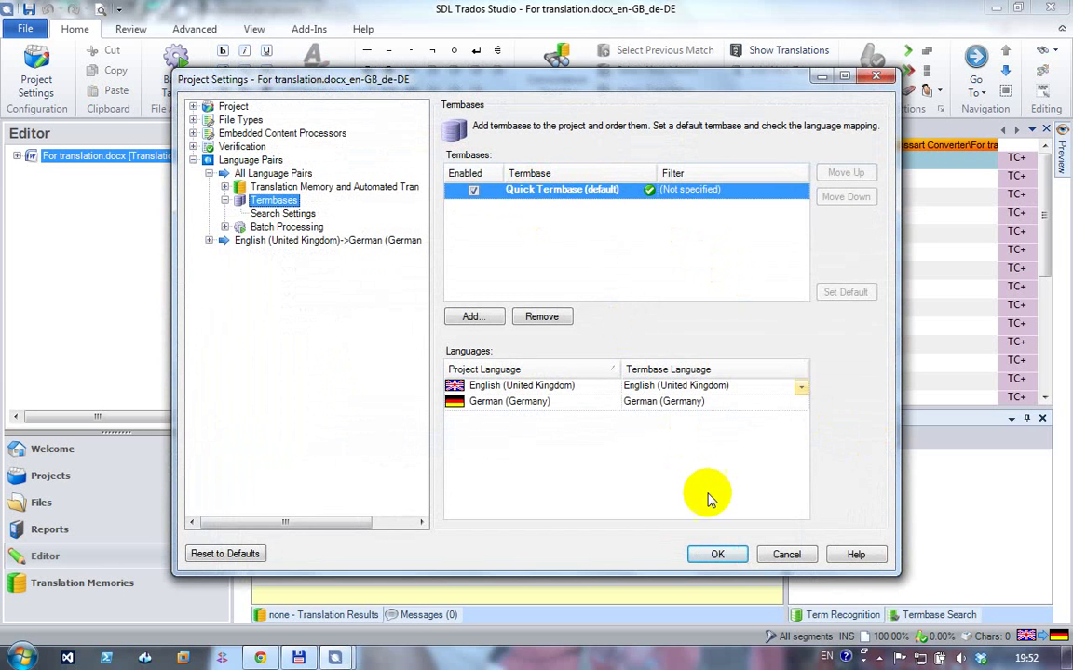
pyautogui.click(720, 554)
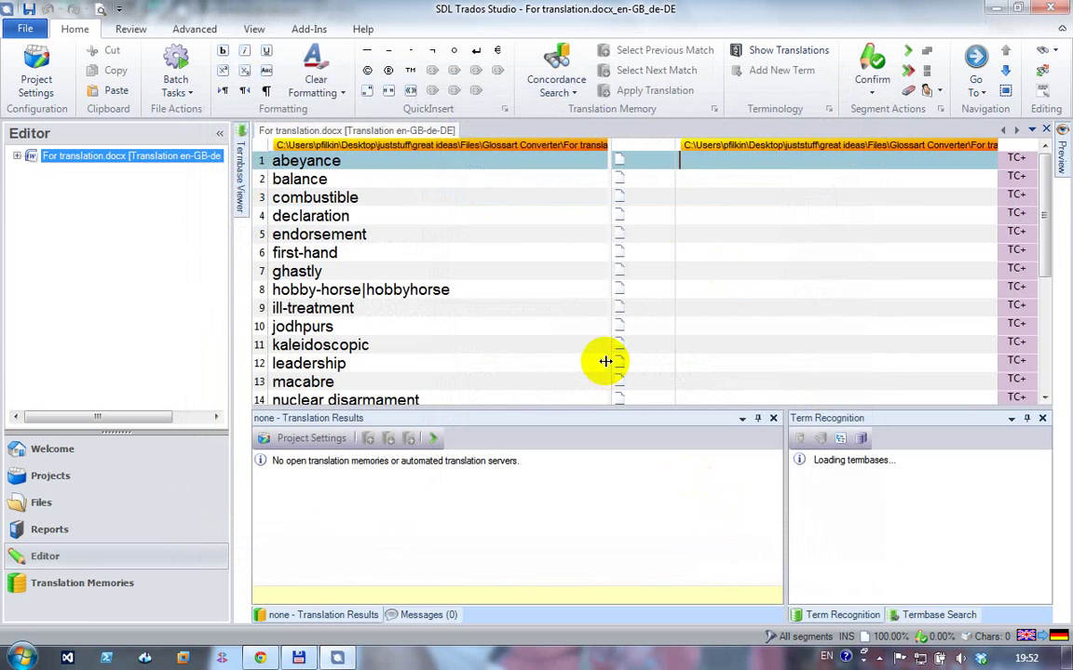
pyautogui.click(58, 478)
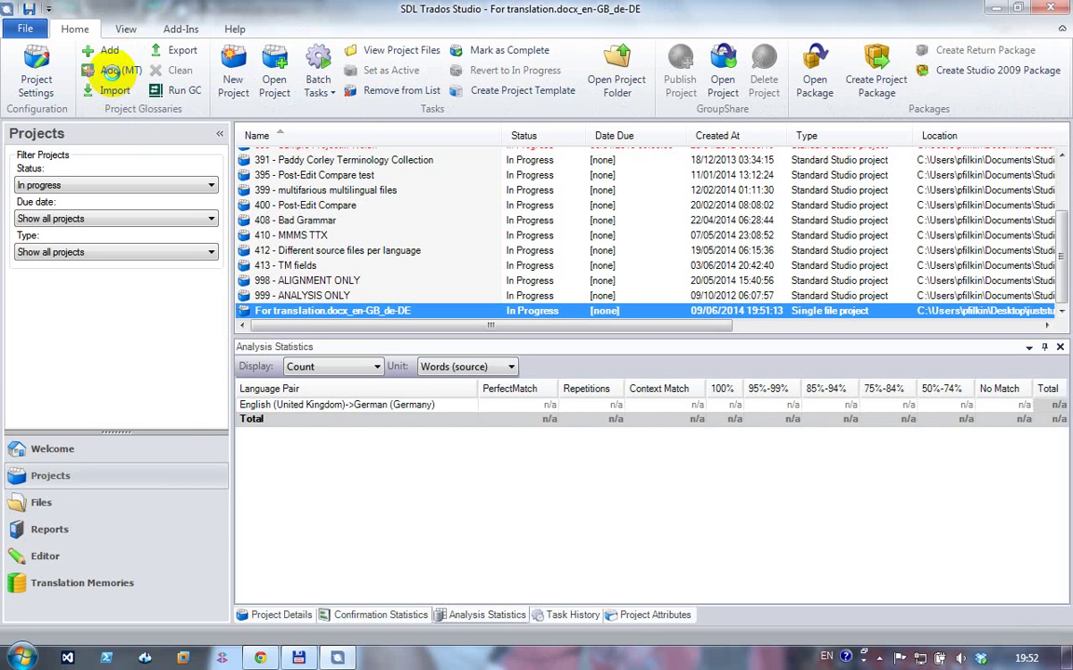
# Start a MultiTerm termbase from the Bilingual glossary template, named MT Wizard.
pyautogui.click(110, 70)
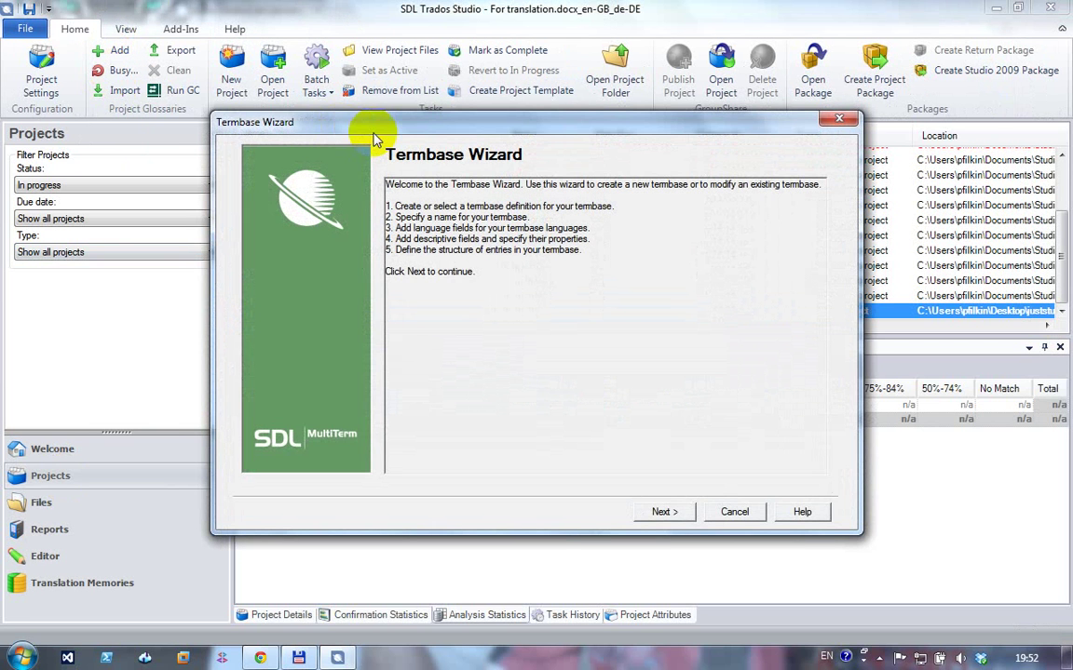
pyautogui.click(676, 512)
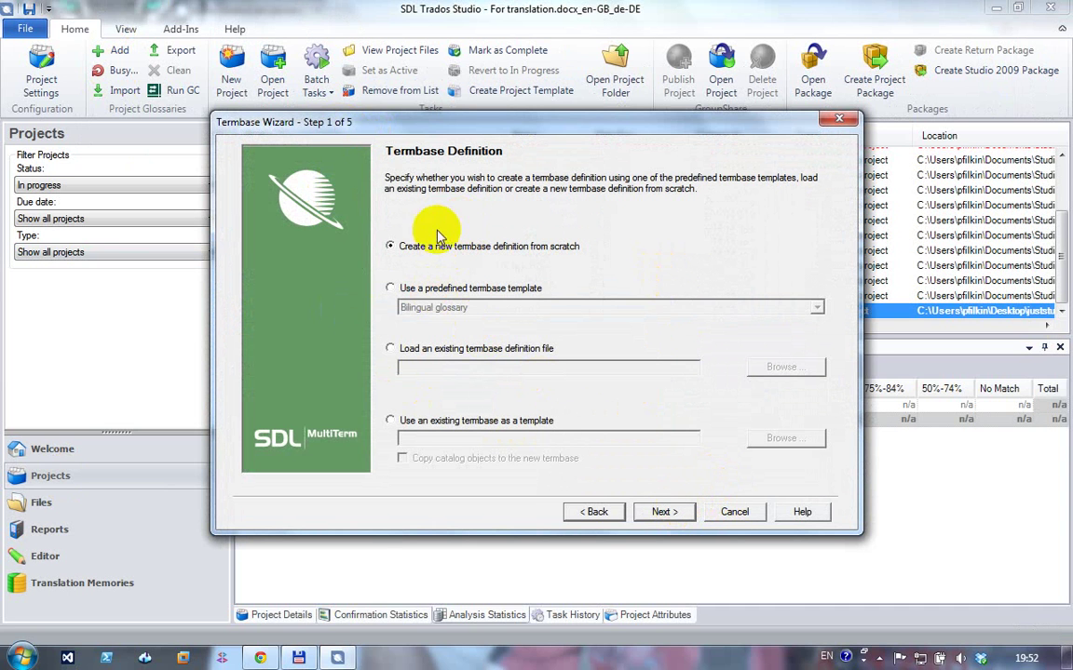
pyautogui.click(391, 288)
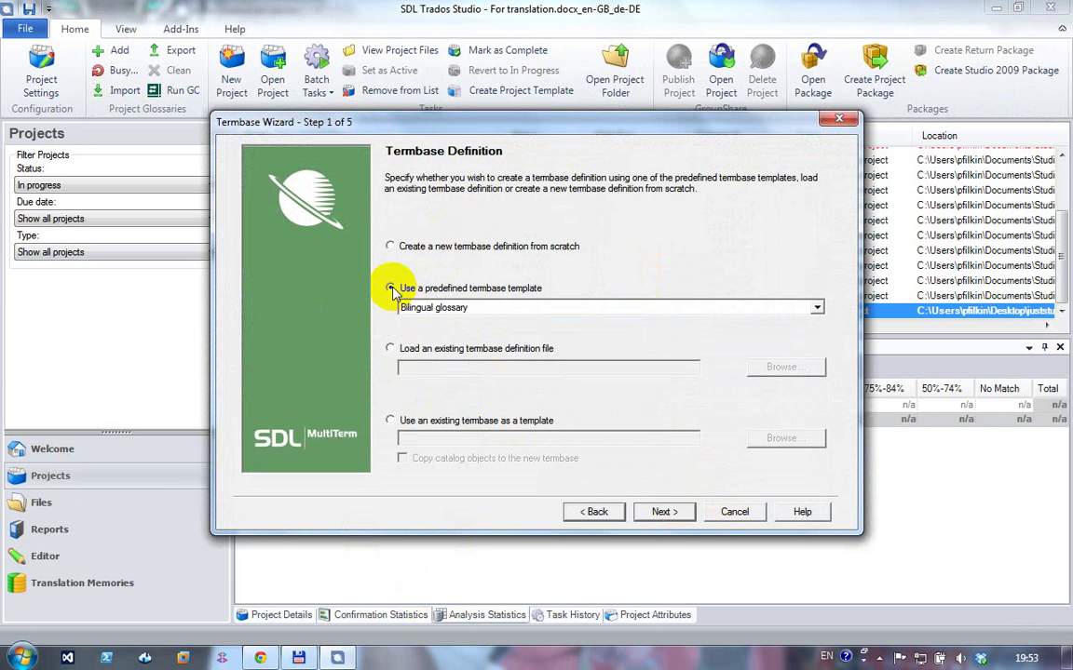
pyautogui.click(681, 520)
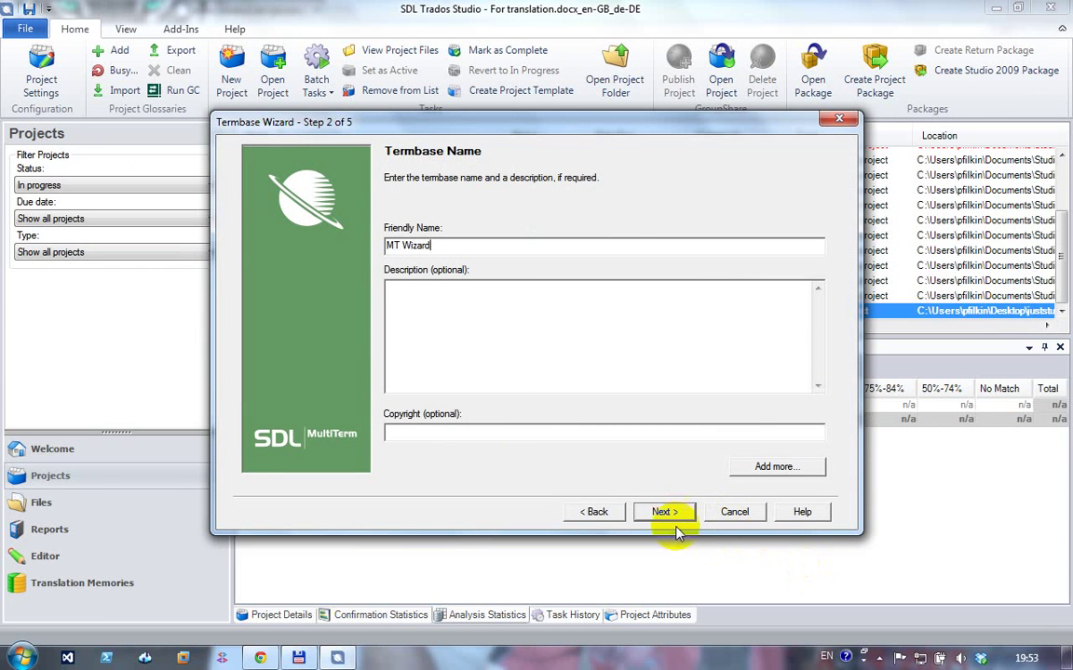
pyautogui.click(678, 514)
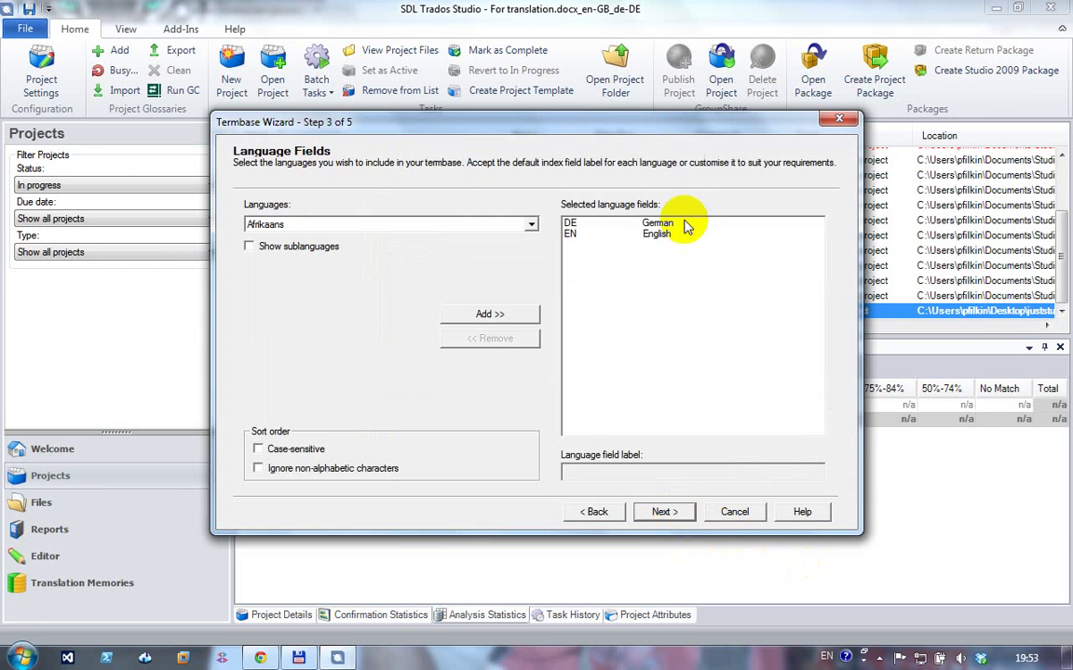
# Accept the German and English language fields, default descriptive fields and entry structure to finish MT Wizard.
pyautogui.click(663, 513)
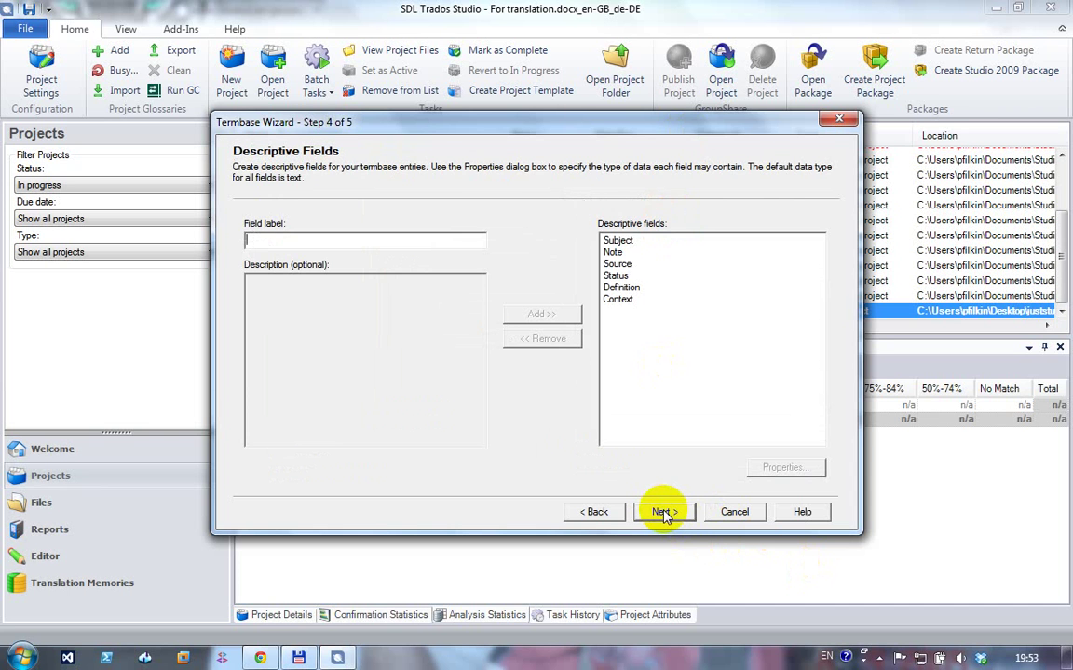
pyautogui.click(594, 511)
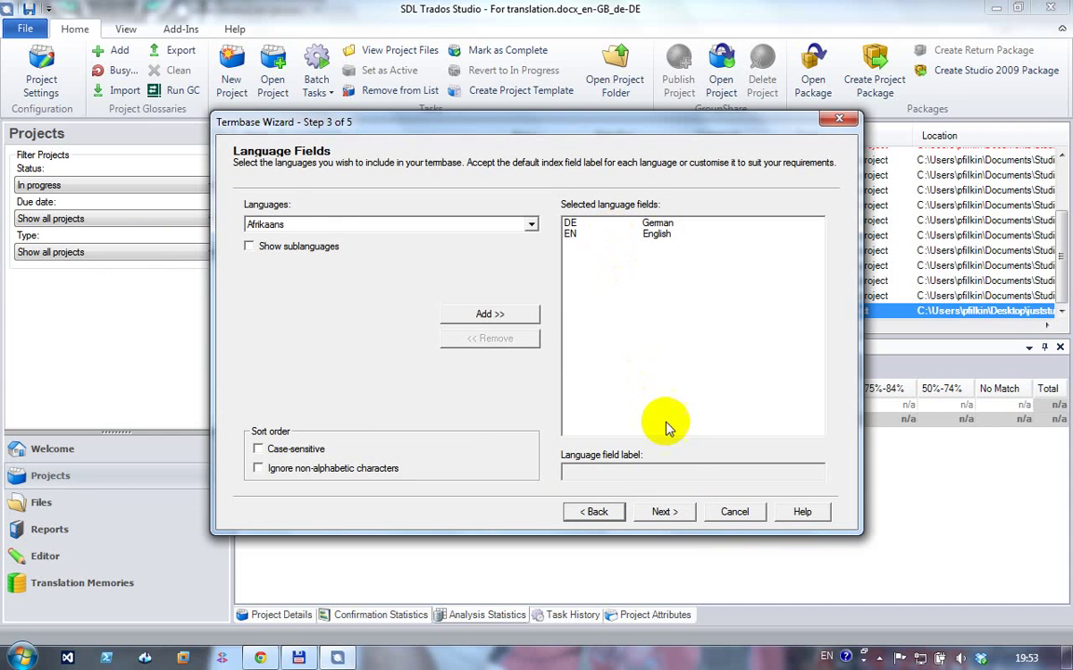
pyautogui.click(660, 512)
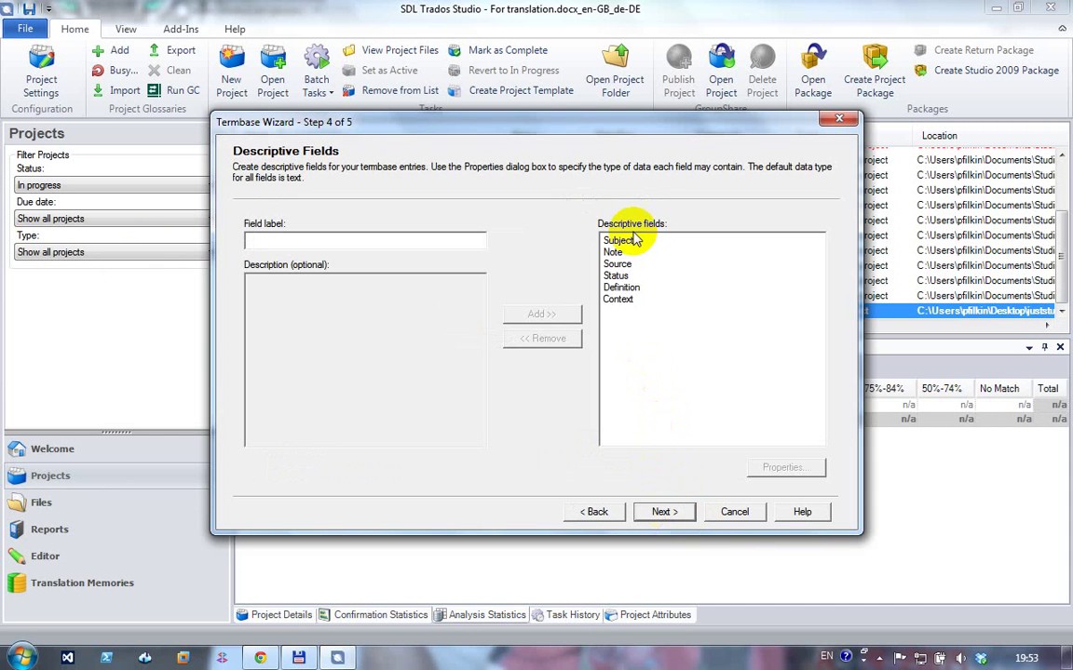
pyautogui.click(676, 510)
pyautogui.click(677, 510)
pyautogui.click(677, 511)
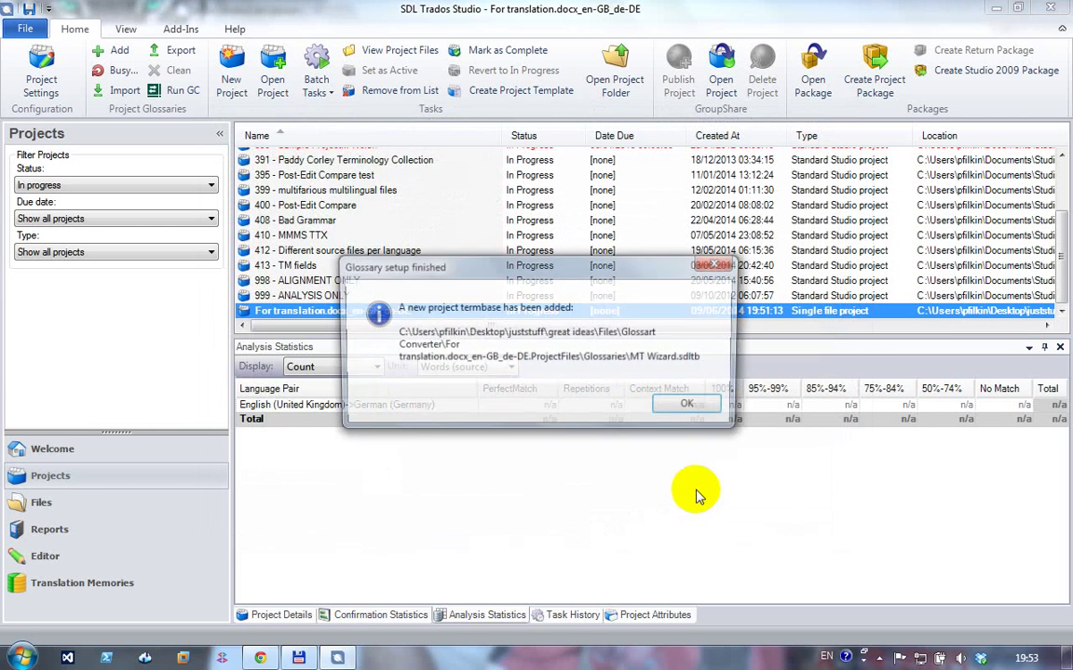
pyautogui.click(693, 405)
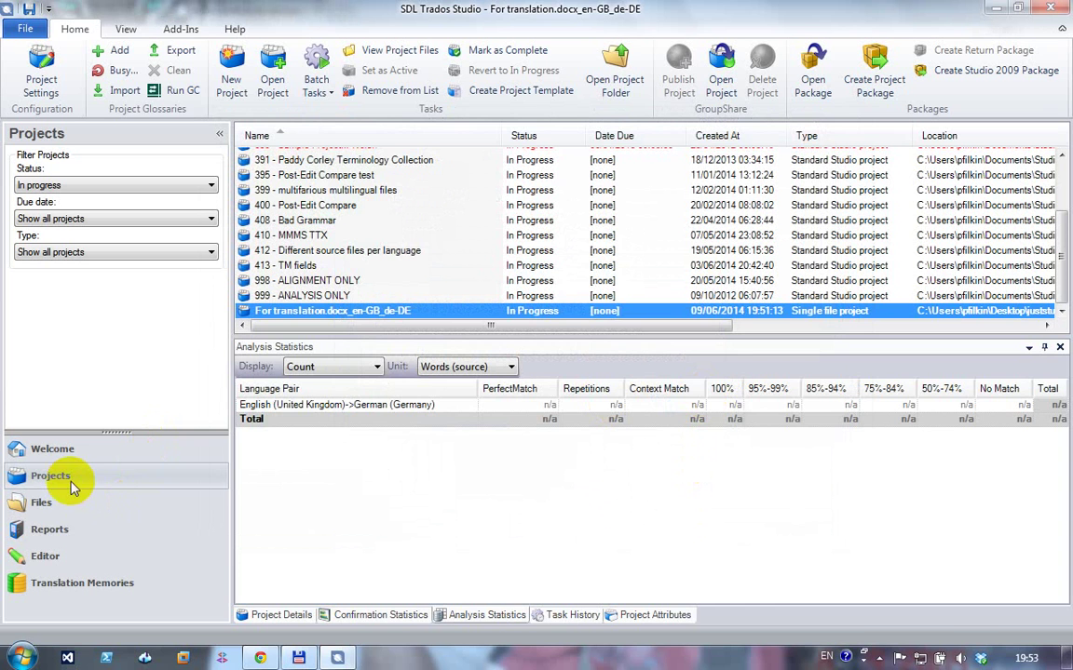
# Verify Quick Termbase and MT Wizard in the project termbase settings, then select 002 - Glossary.xlsx in Total Commander.
pyautogui.click(60, 564)
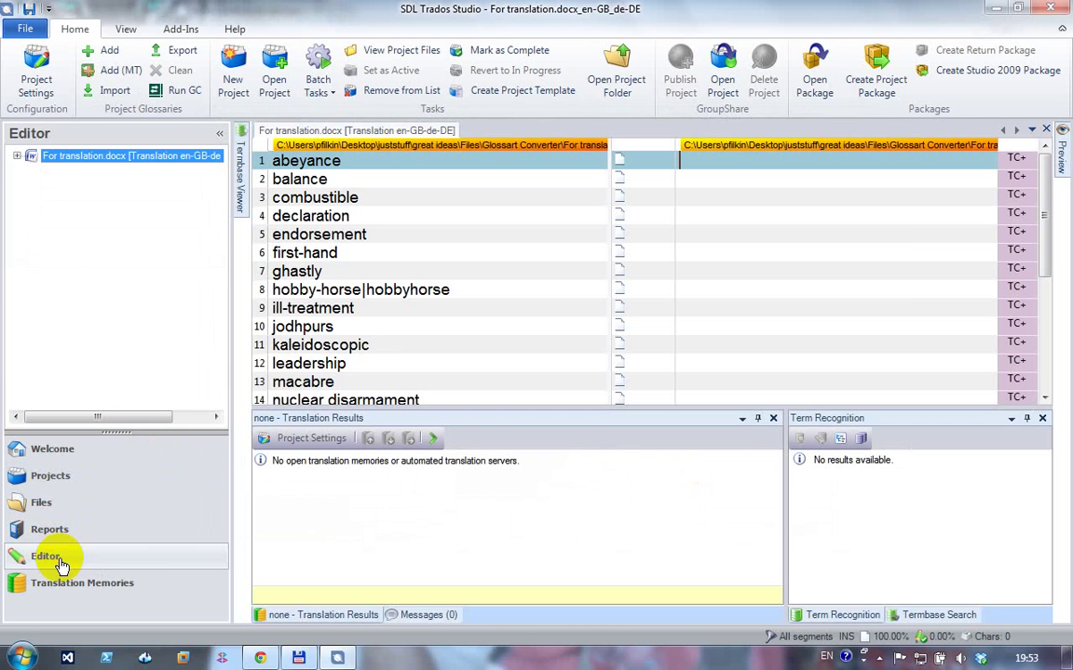
pyautogui.click(864, 438)
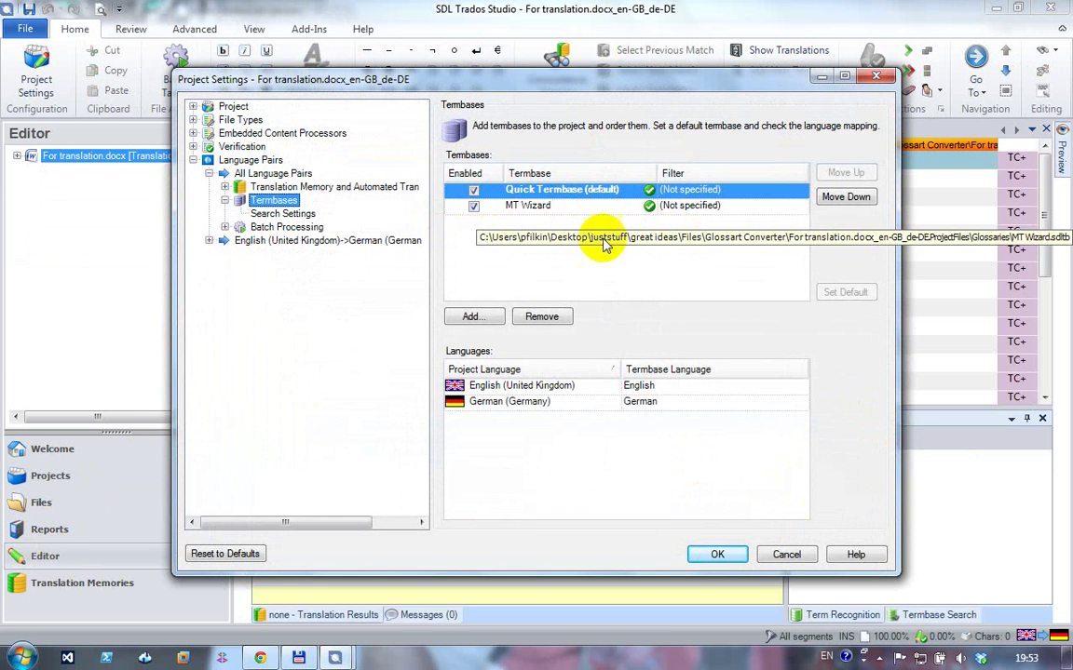
pyautogui.click(733, 556)
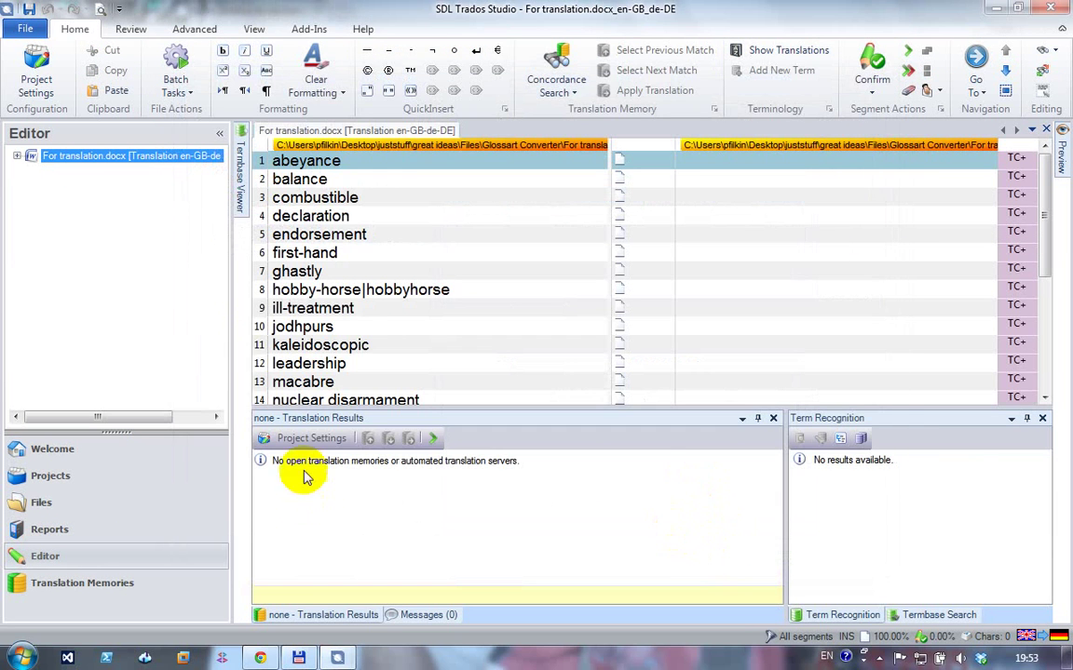
pyautogui.click(56, 477)
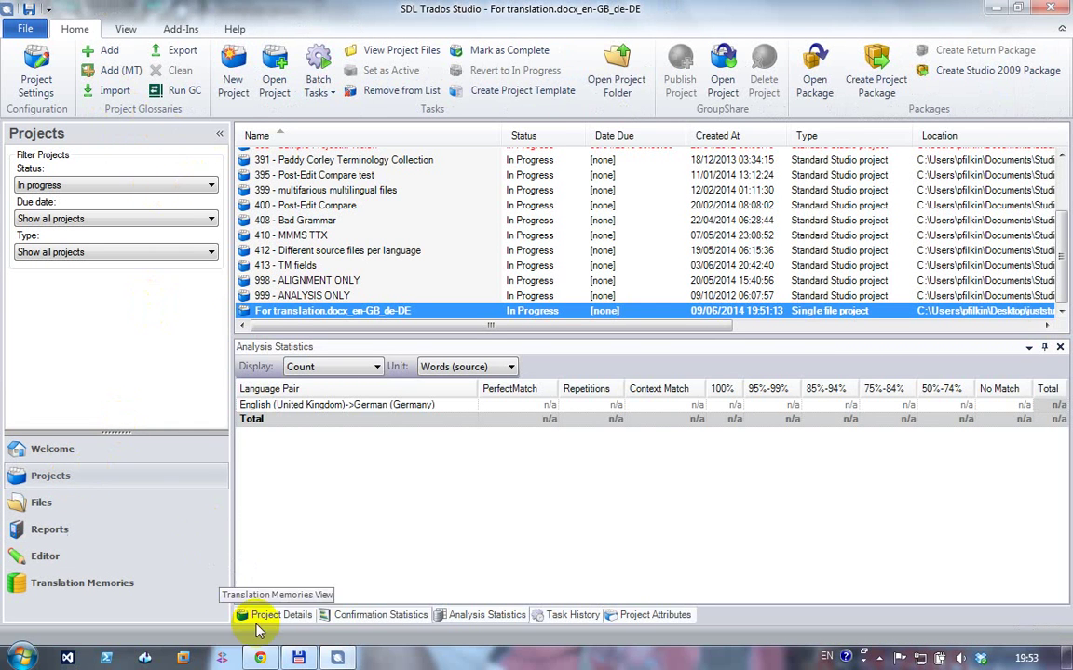
pyautogui.click(298, 658)
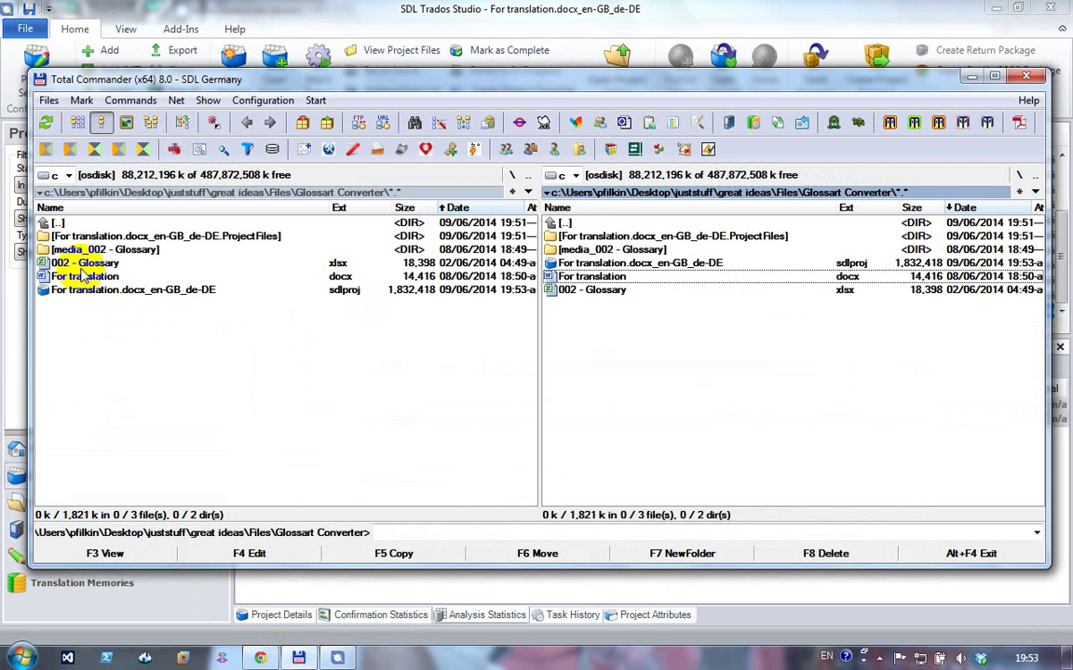
pyautogui.click(82, 264)
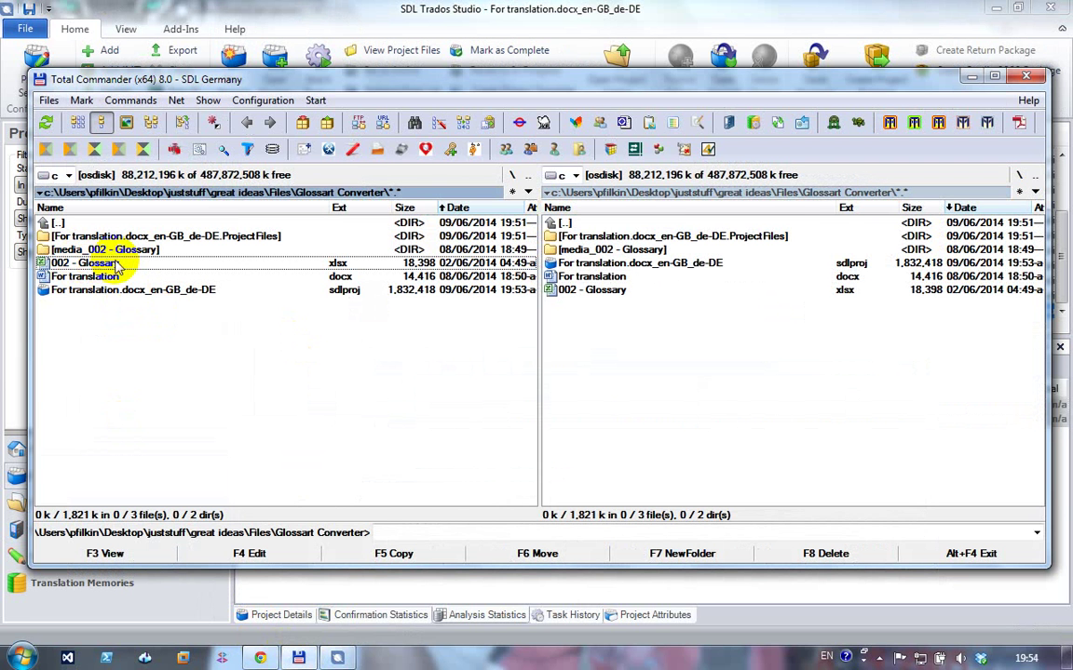
# Open 002 - Glossary.xlsx in Excel and step through row 2's Media, Definition and language columns.
pyautogui.doubleClick(117, 265)
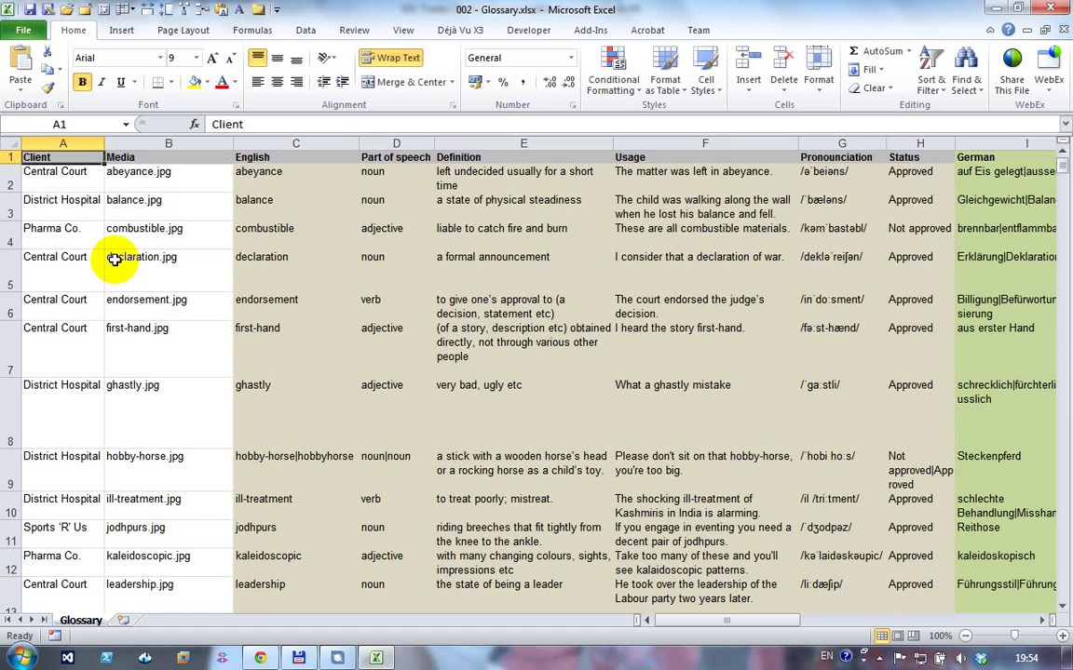
pyautogui.press('Right')
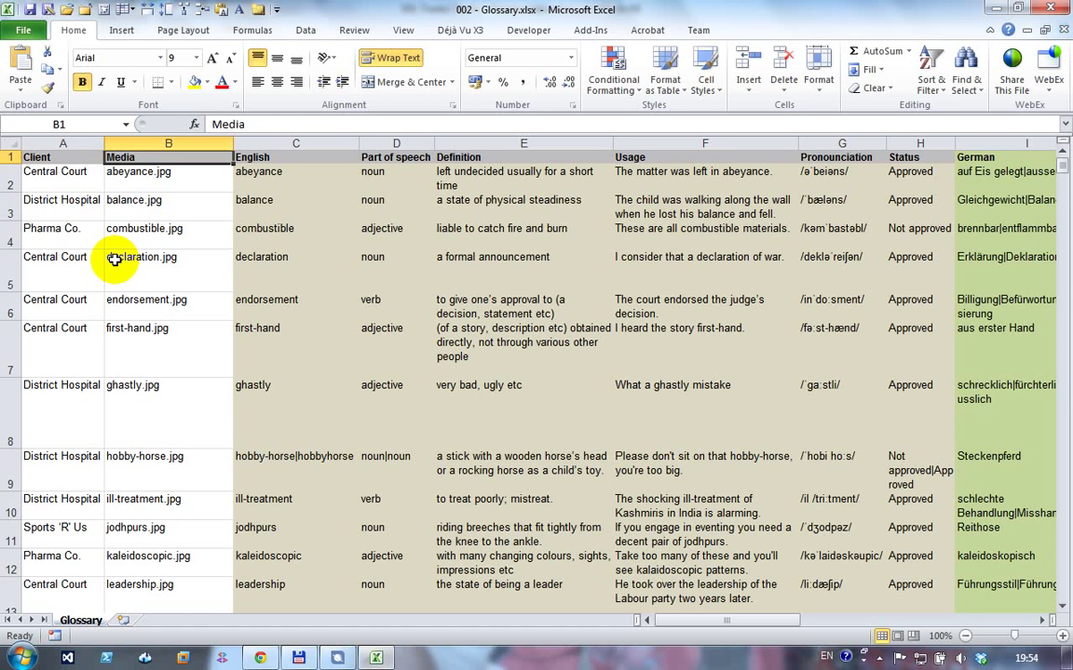
pyautogui.press('Down')
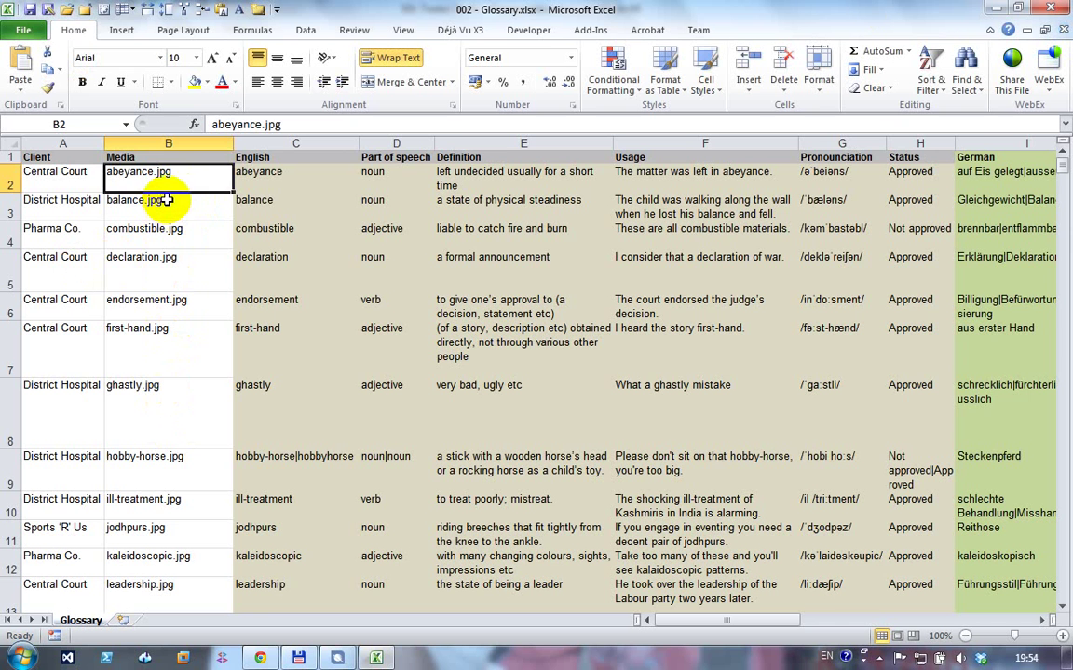
pyautogui.press('Right')
pyautogui.press('Right')
pyautogui.press('Right')
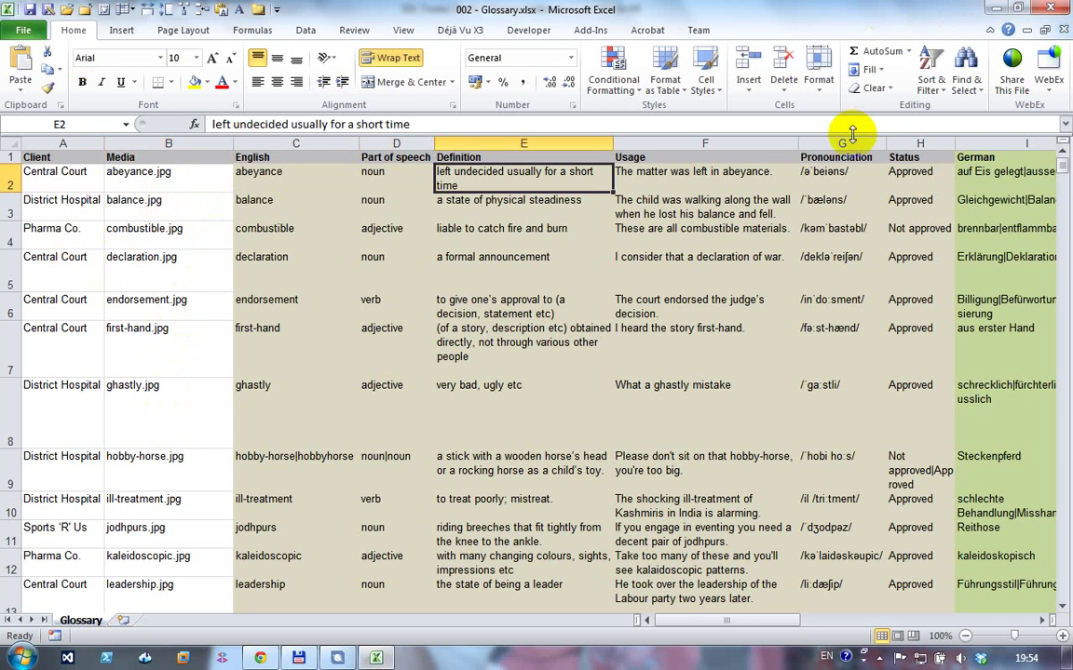
pyautogui.press('Right')
pyautogui.press('Right')
pyautogui.press('Right')
pyautogui.press('Right')
pyautogui.press('Right')
pyautogui.press('Right')
pyautogui.press('Right')
pyautogui.press('Right')
pyautogui.press('Right')
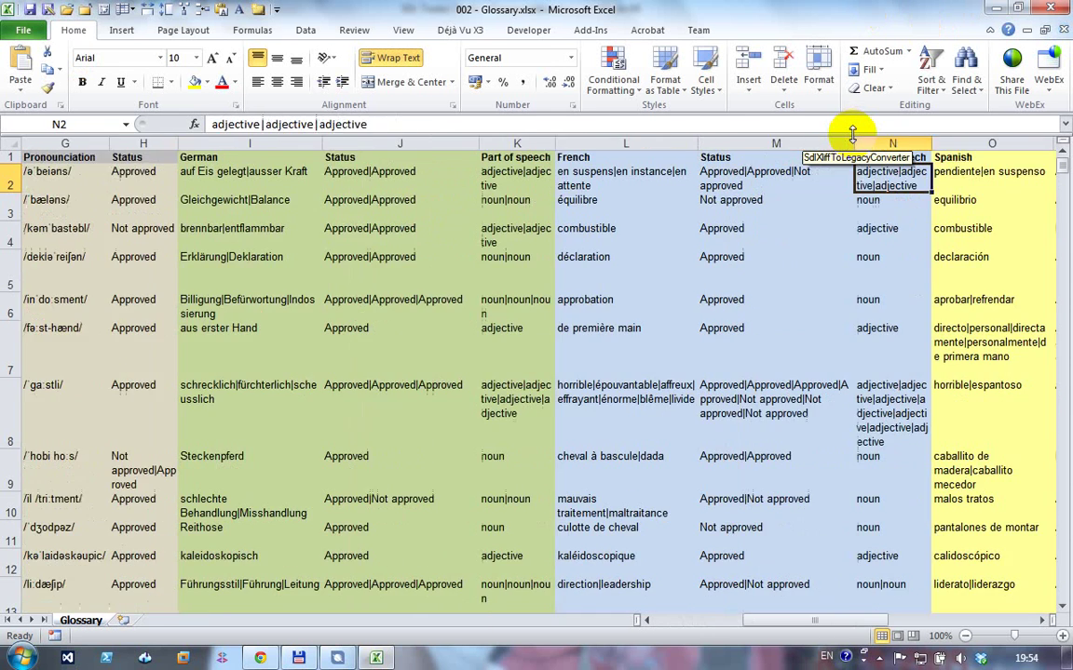
pyautogui.press('Right')
pyautogui.press('Right')
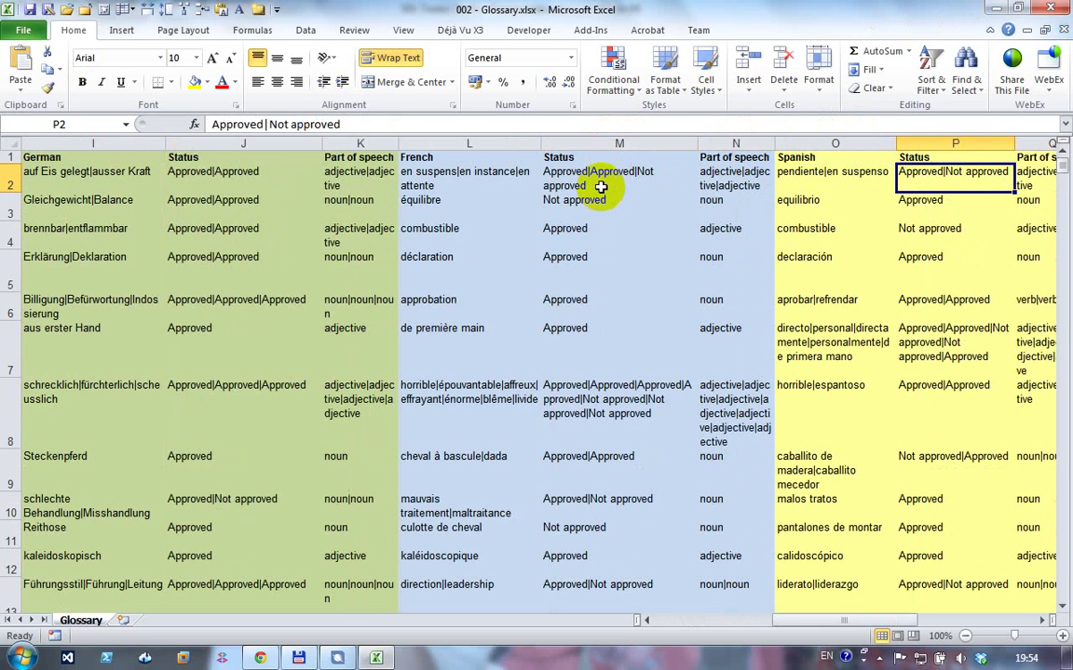
pyautogui.press('Right')
pyautogui.press('Right')
pyautogui.press('Right')
pyautogui.press('Right')
pyautogui.press('Right')
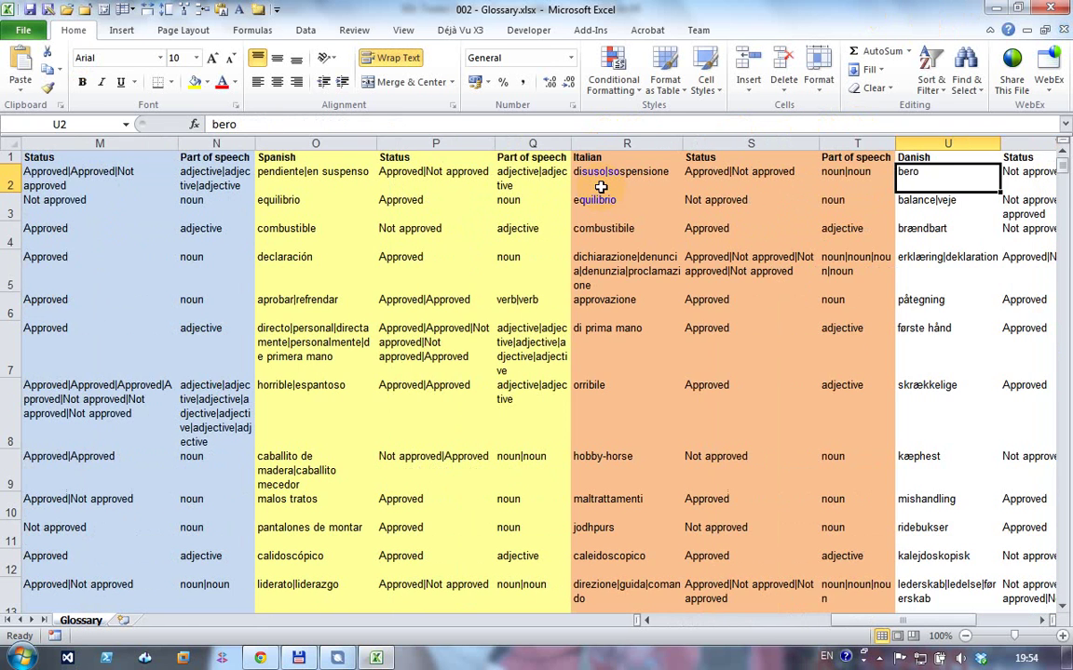
pyautogui.press('Right')
pyautogui.press('Right')
pyautogui.press('Right')
pyautogui.press('Right')
pyautogui.press('Right')
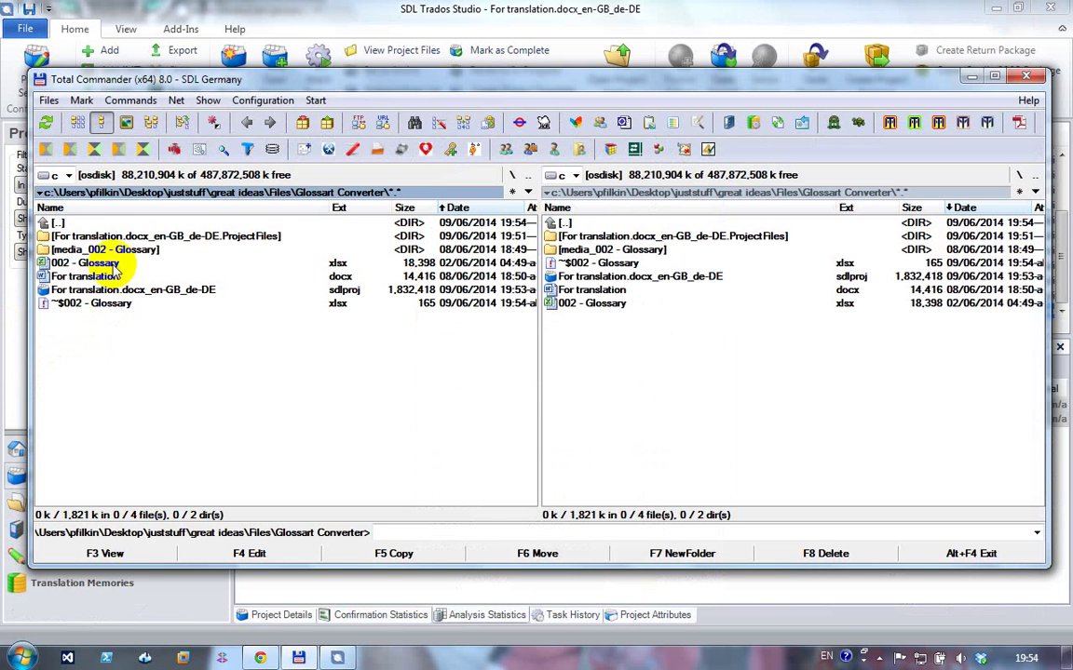
pyautogui.doubleClick(112, 249)
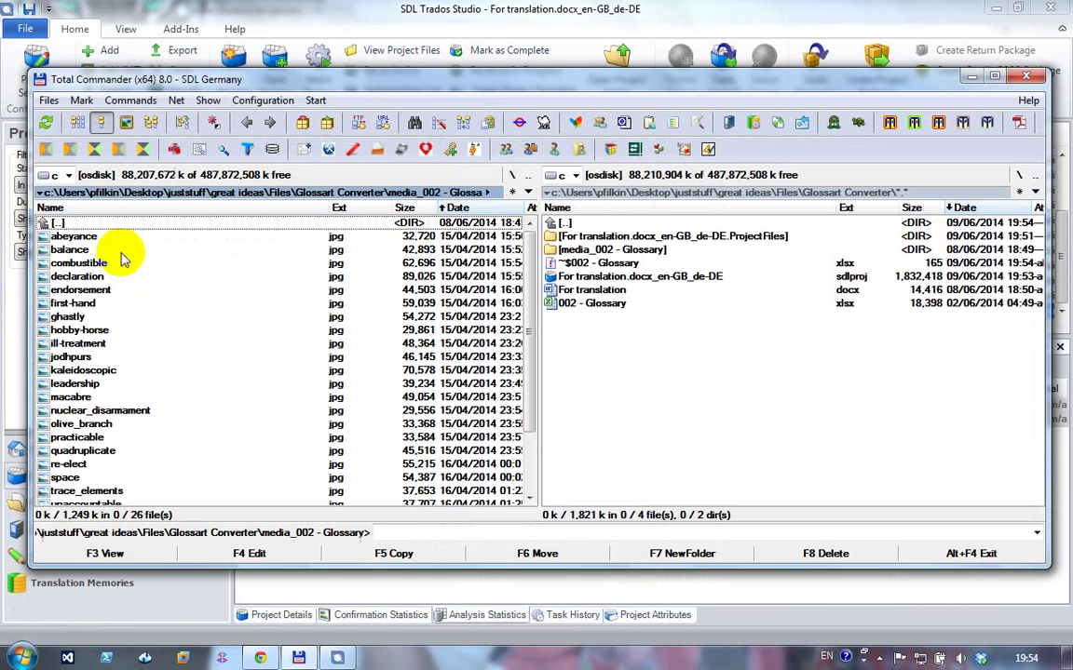
pyautogui.doubleClick(77, 237)
pyautogui.press('Right')
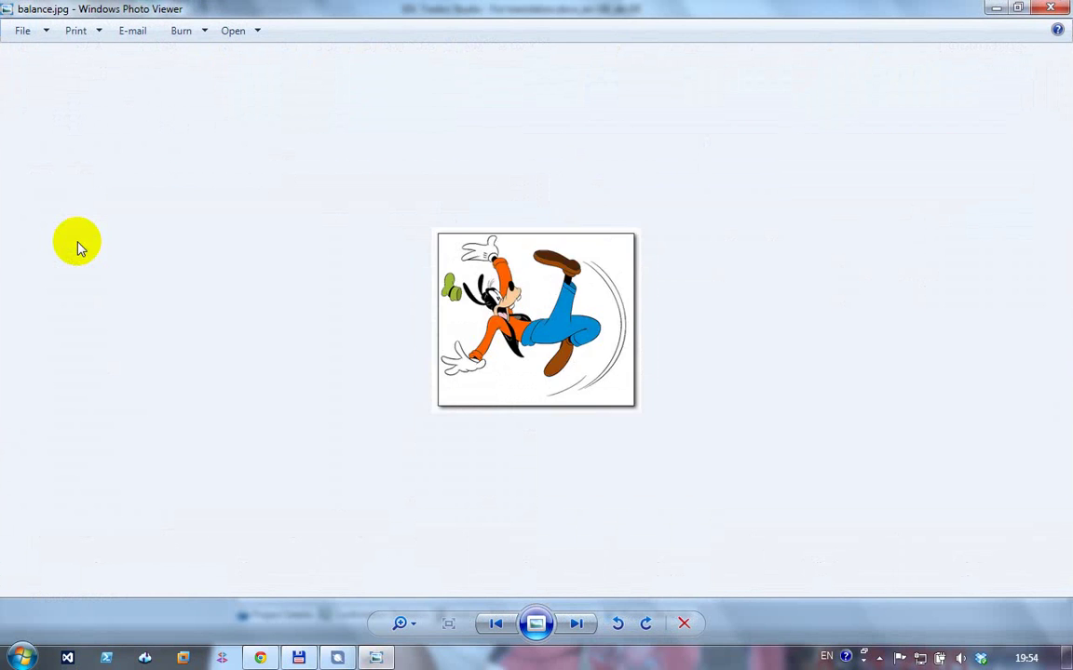
pyautogui.press('Right')
pyautogui.press('Right')
pyautogui.press('Right')
pyautogui.press('Right')
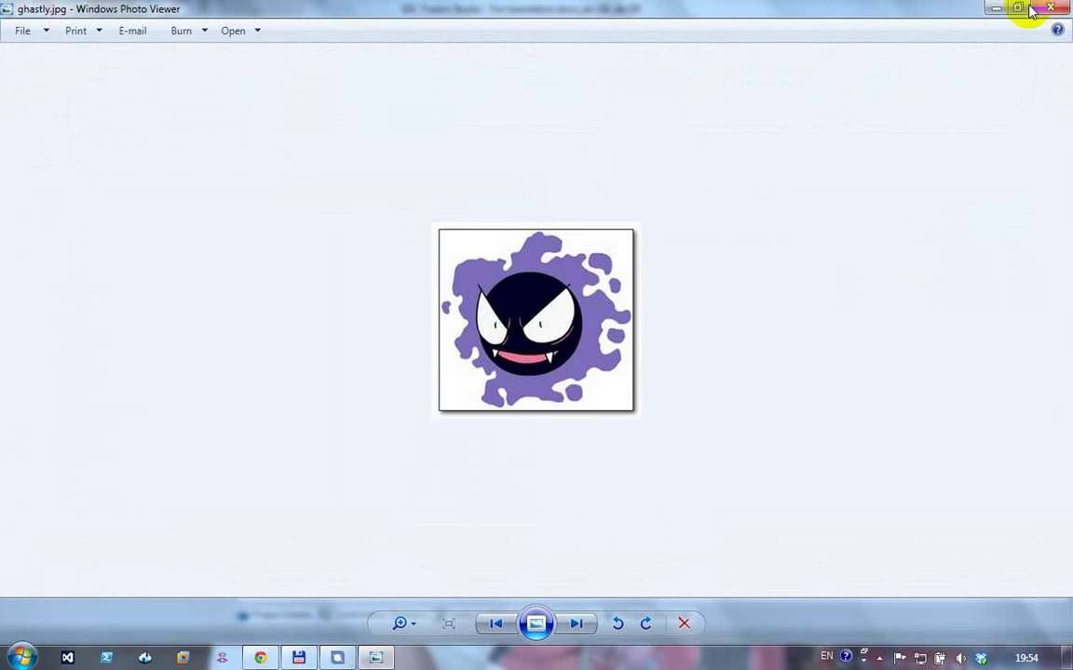
pyautogui.click(1049, 9)
pyautogui.press('BackSpace')
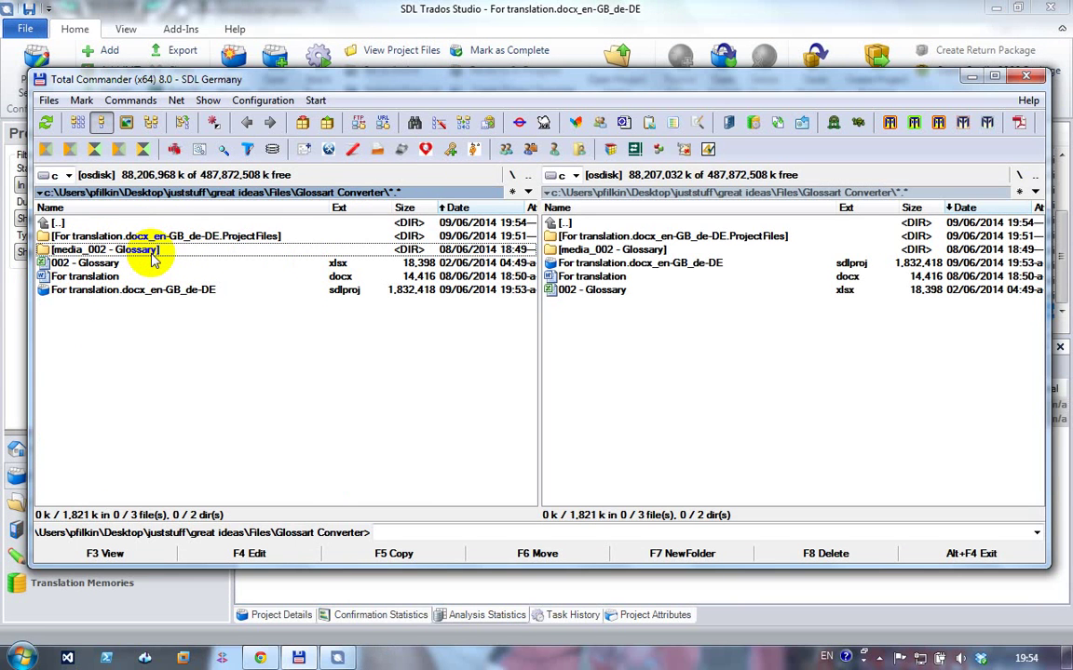
# Import 002 - Glossary.xlsx as a project glossary to bring up its field mapping.
pyautogui.click(268, 8)
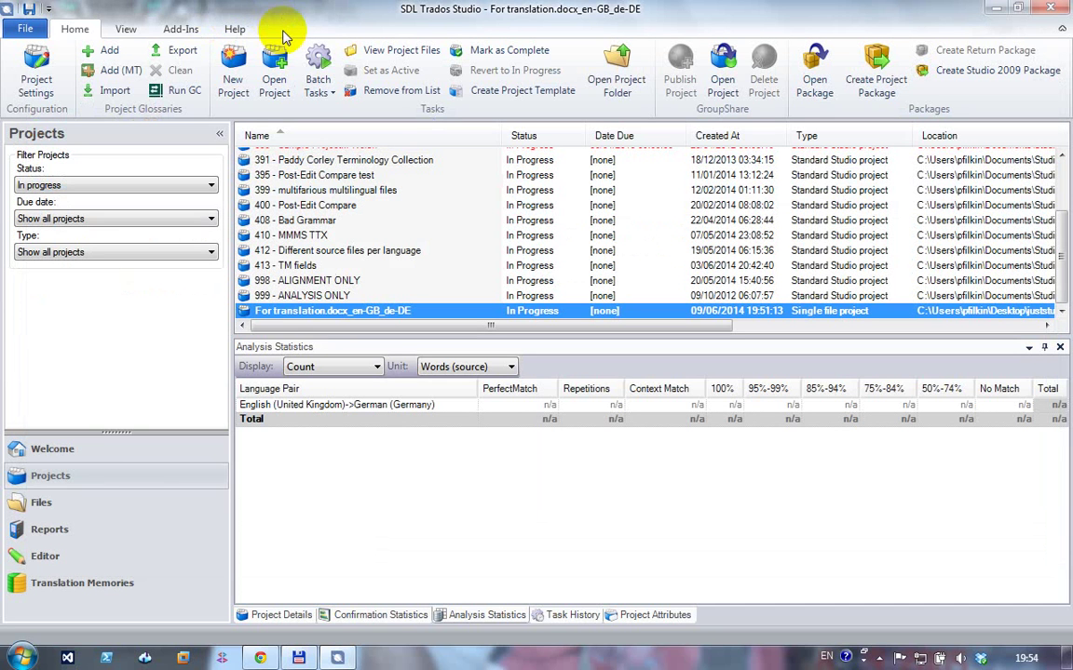
pyautogui.click(115, 92)
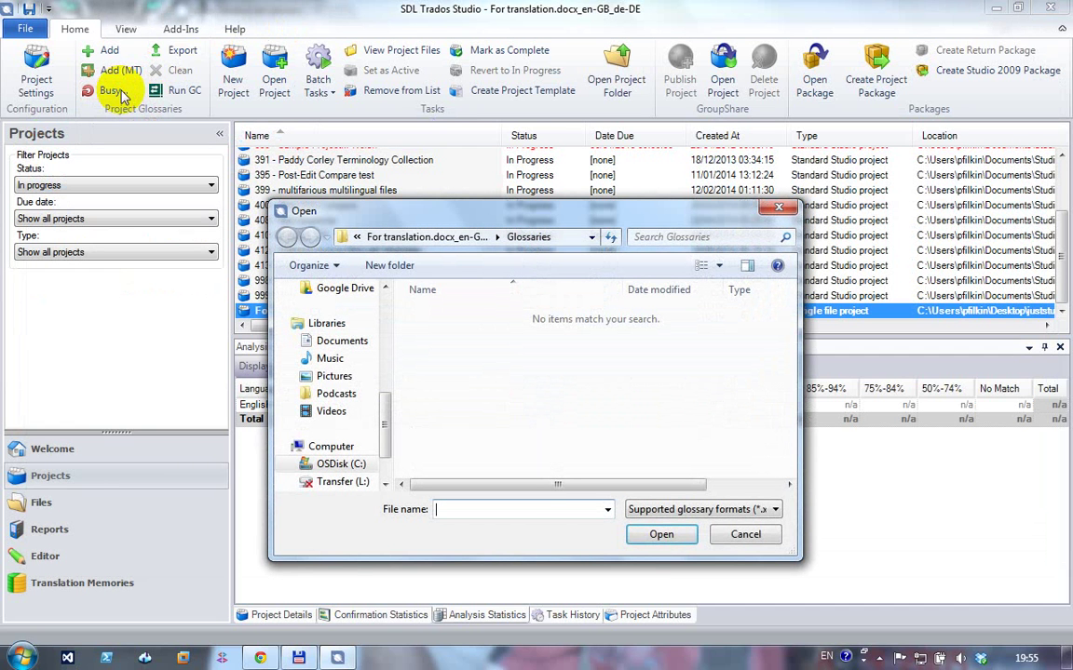
pyautogui.hotkey('ctrl', 'v')
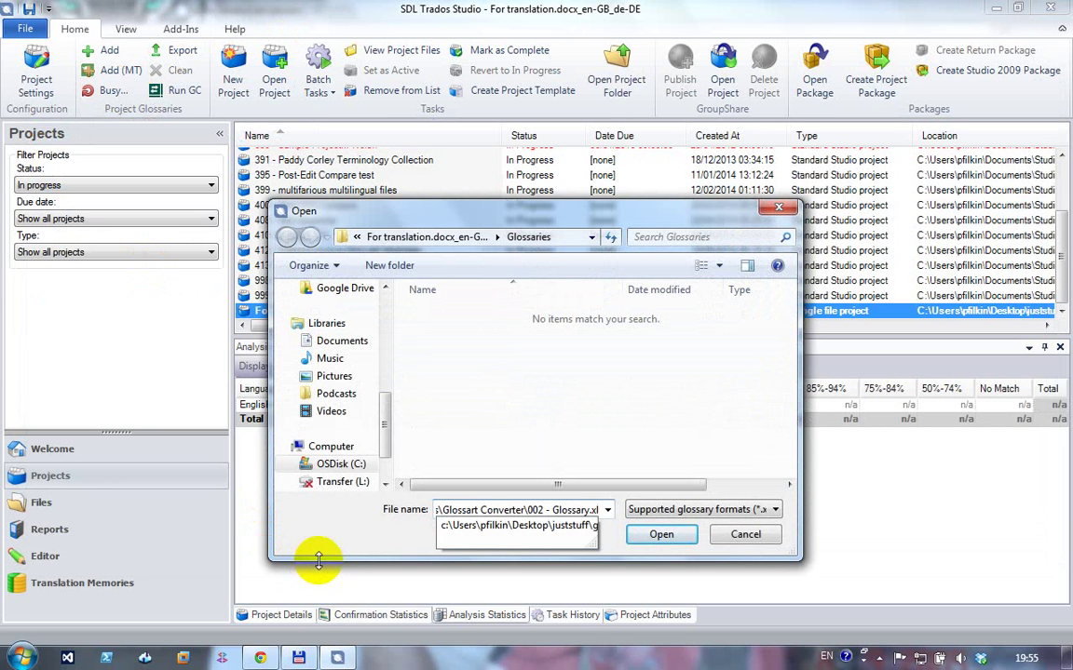
pyautogui.click(663, 538)
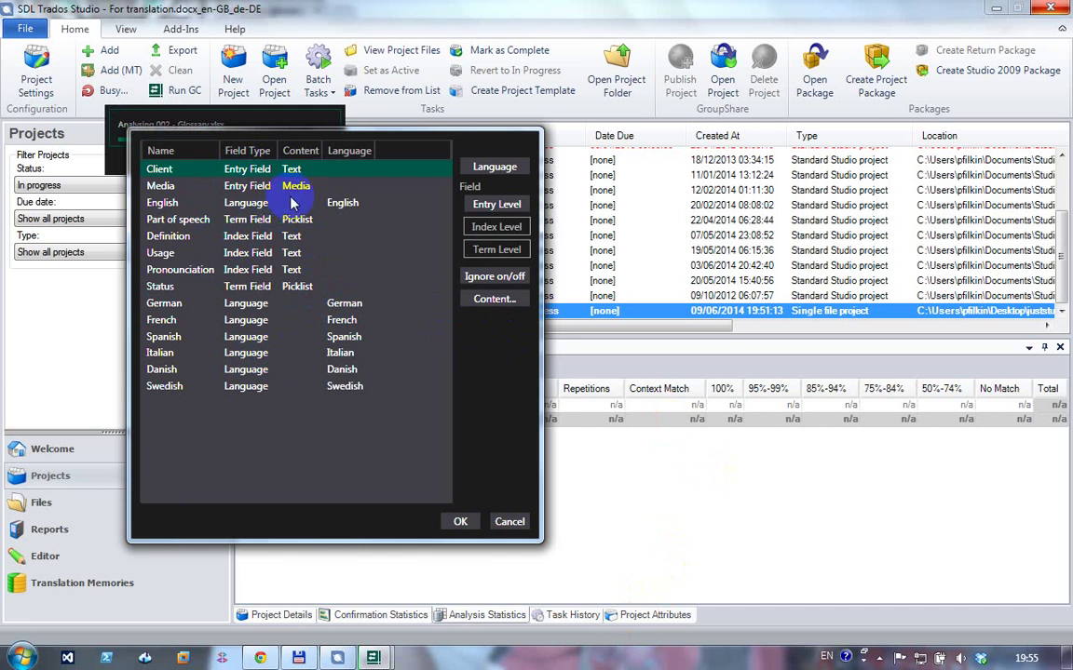
# Keep Part of speech as a picklist of adjective, noun and verb and confirm the field definitions.
pyautogui.doubleClick(292, 221)
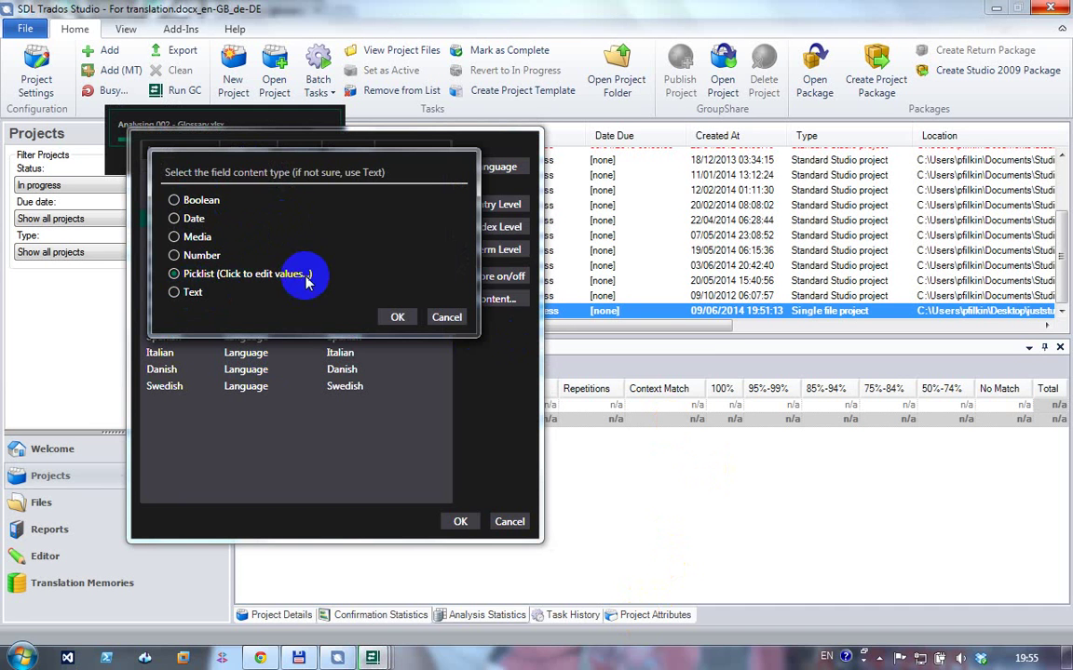
pyautogui.click(292, 274)
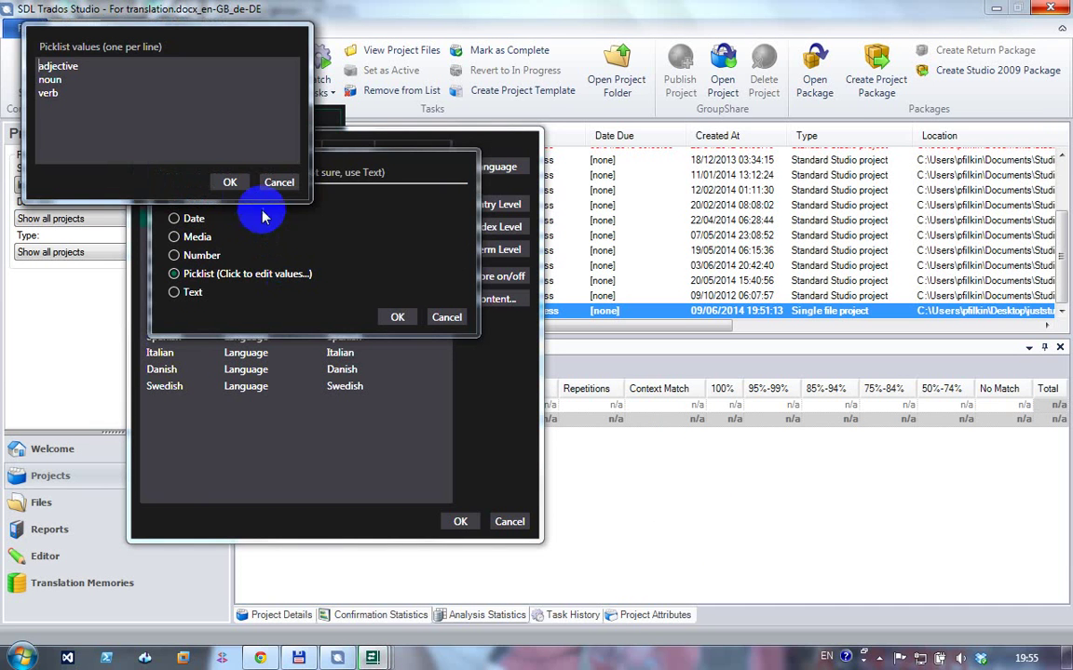
pyautogui.click(230, 182)
pyautogui.click(395, 318)
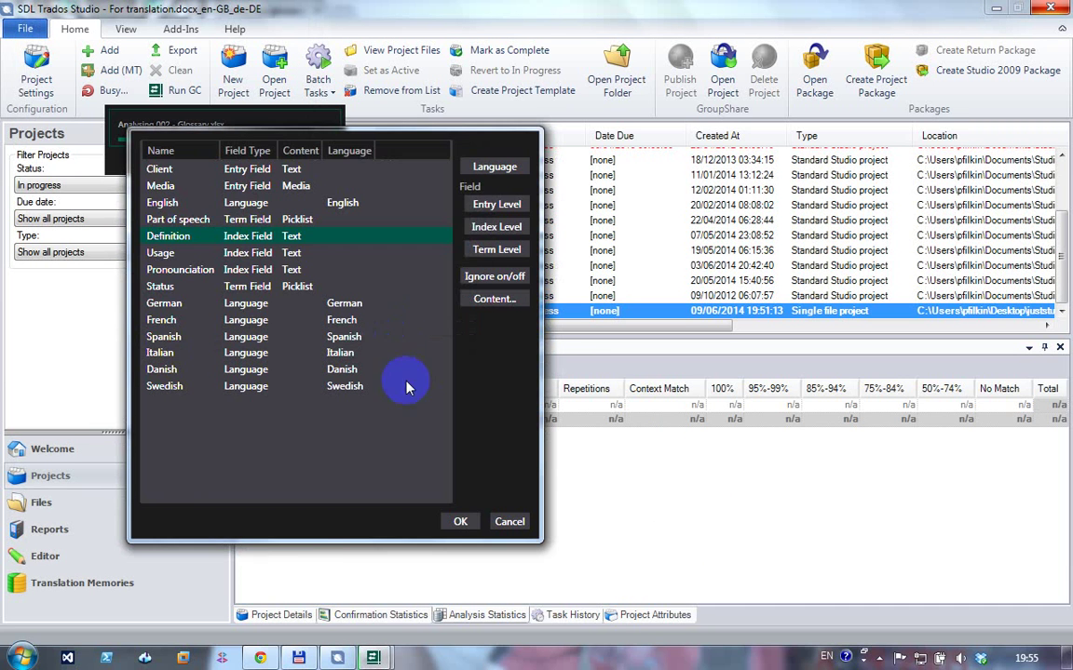
pyautogui.click(459, 521)
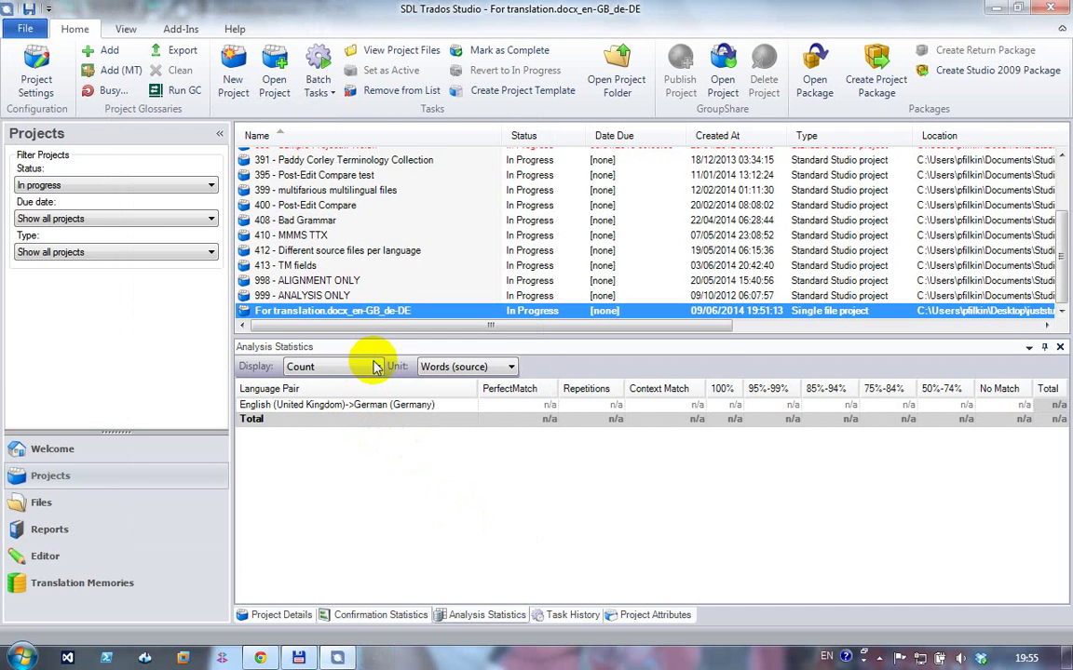
# Set 002 - Glossary as the default termbase in the Editor's project termbase settings.
pyautogui.click(658, 411)
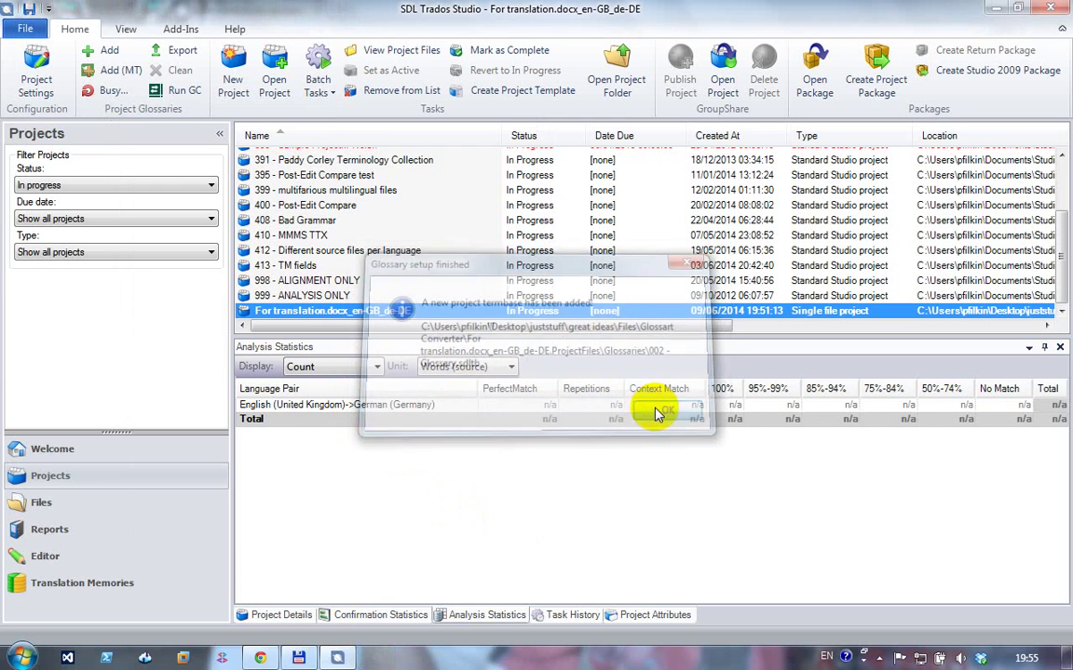
pyautogui.click(53, 564)
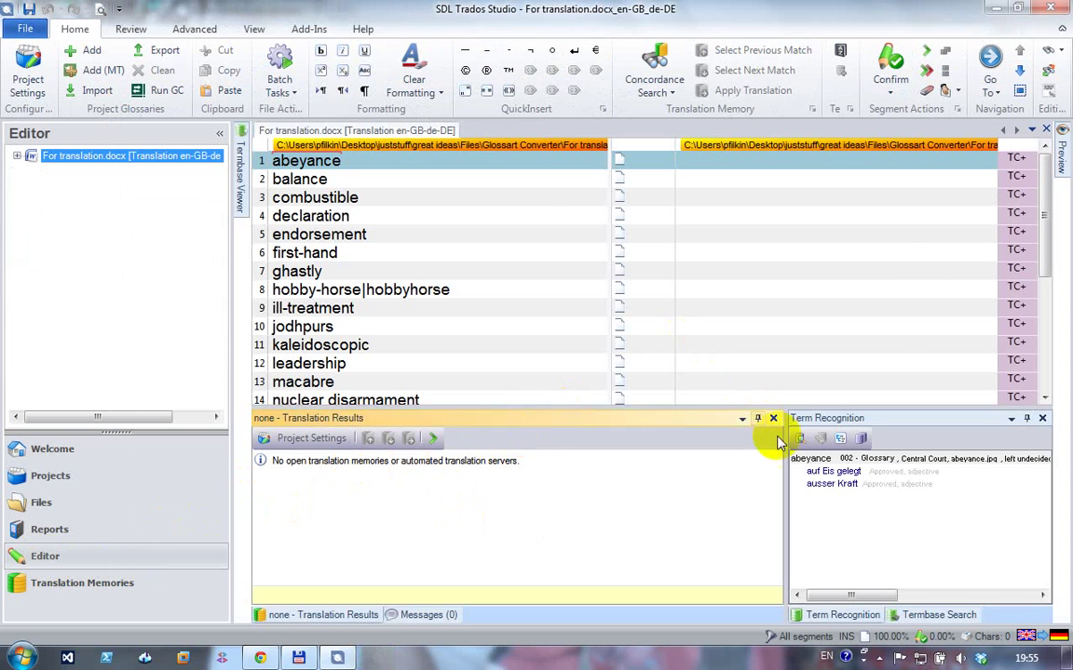
pyautogui.click(861, 440)
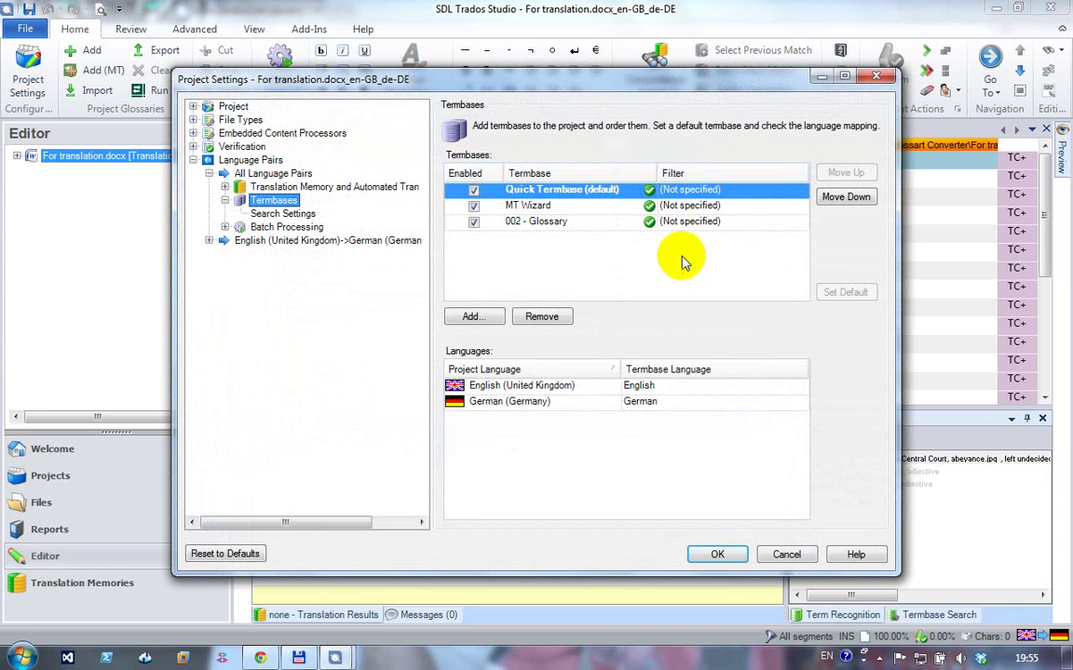
pyautogui.click(593, 223)
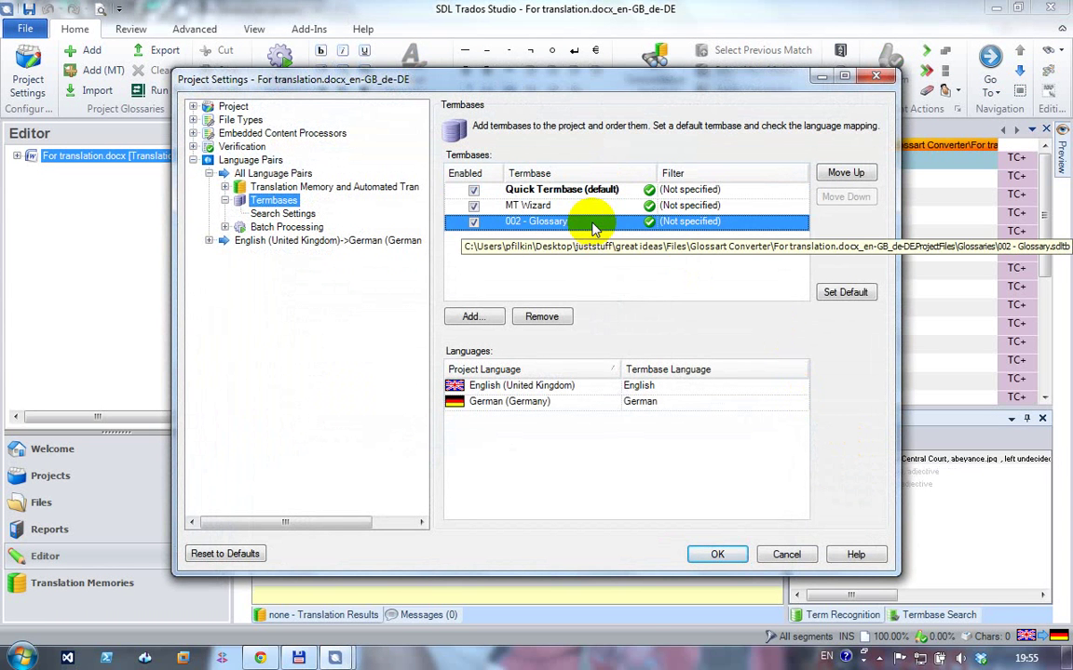
pyautogui.click(838, 292)
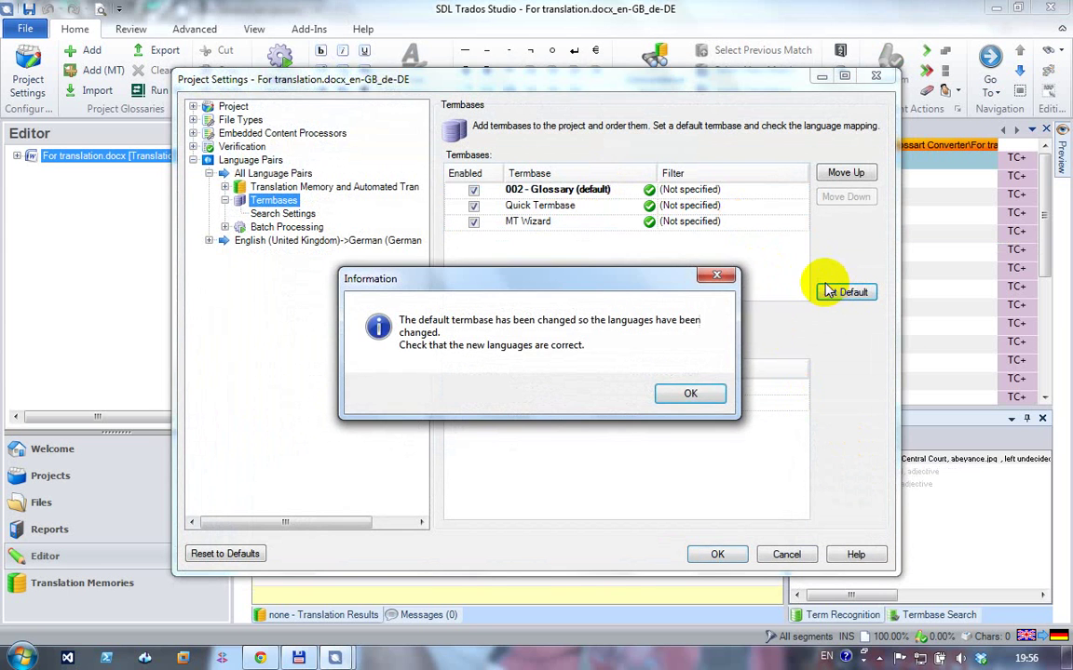
pyautogui.click(690, 394)
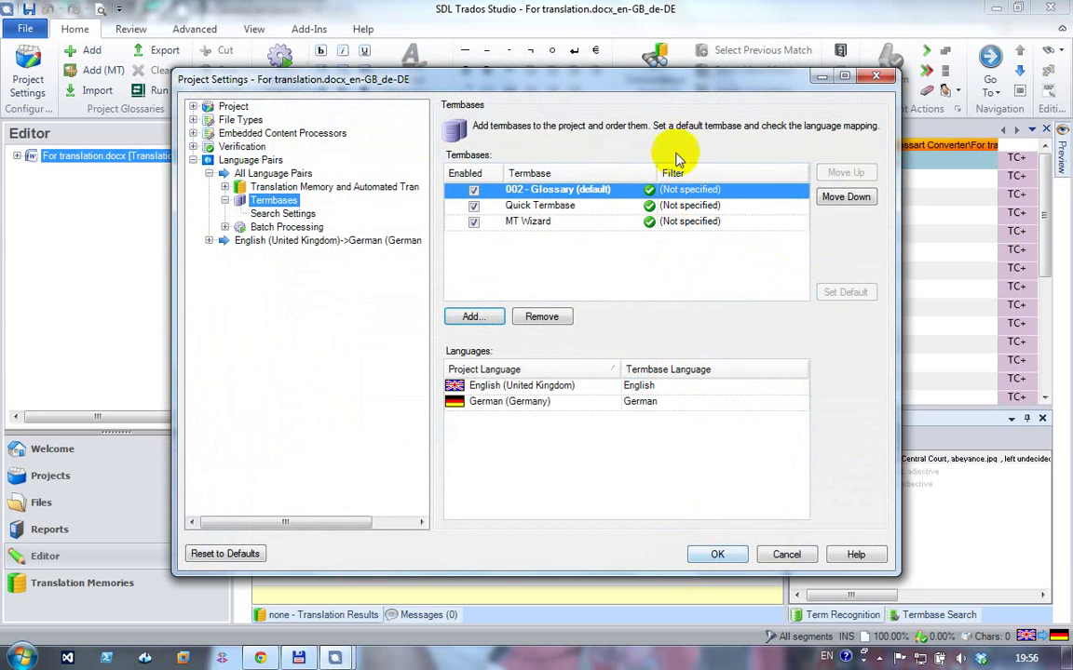
pyautogui.click(717, 555)
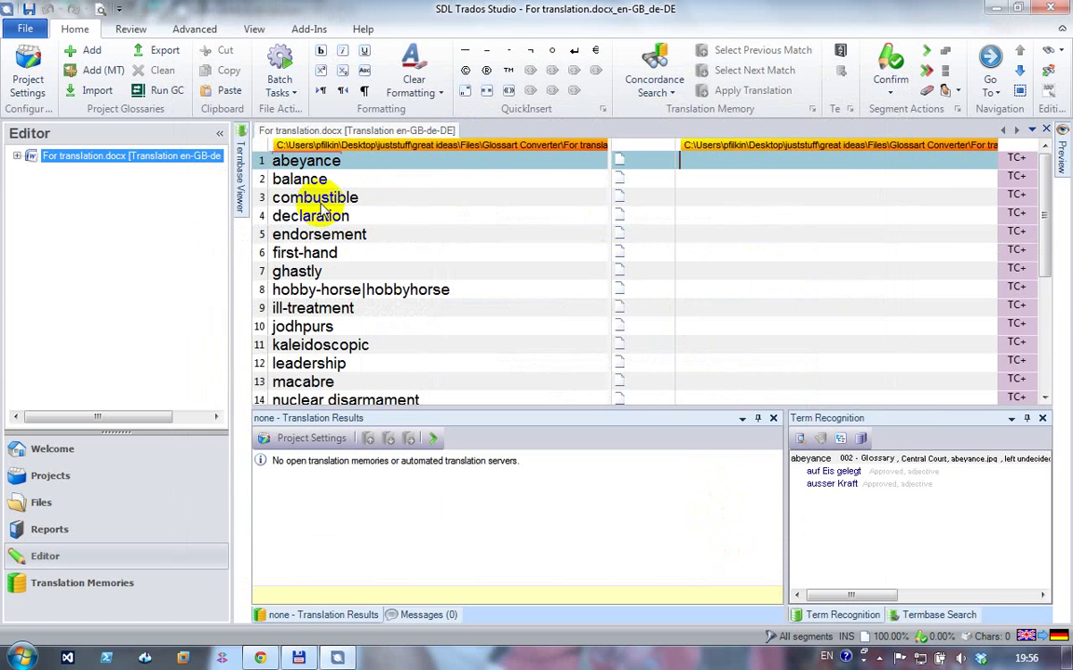
# Pin the Termbase Viewer open and collapse the navigation pane for more room.
pyautogui.moveTo(242, 177)
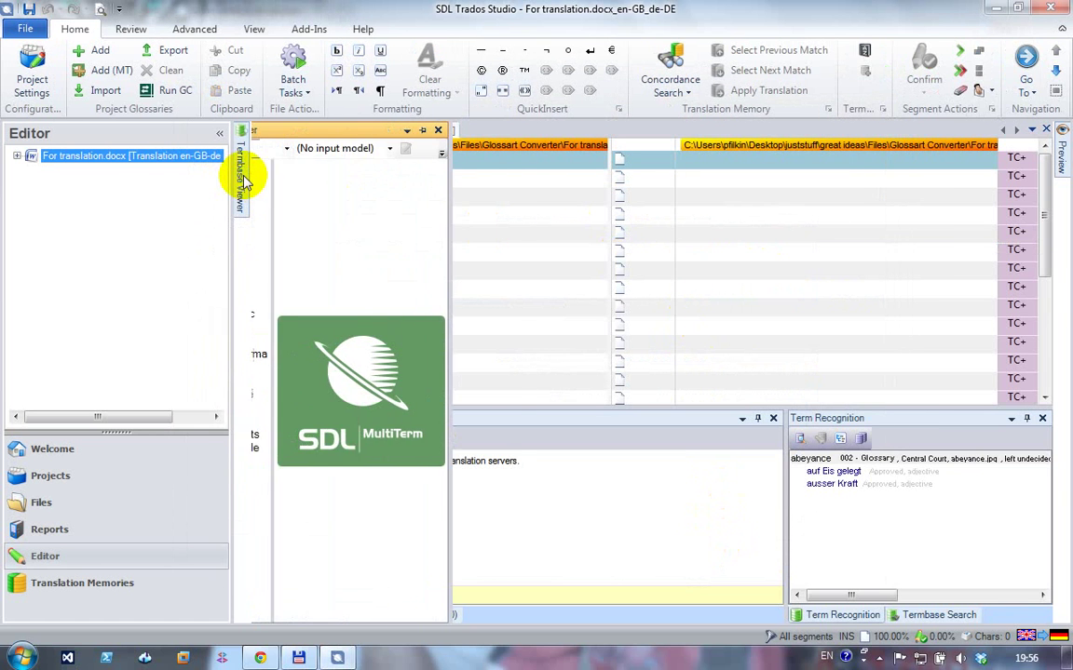
pyautogui.click(491, 132)
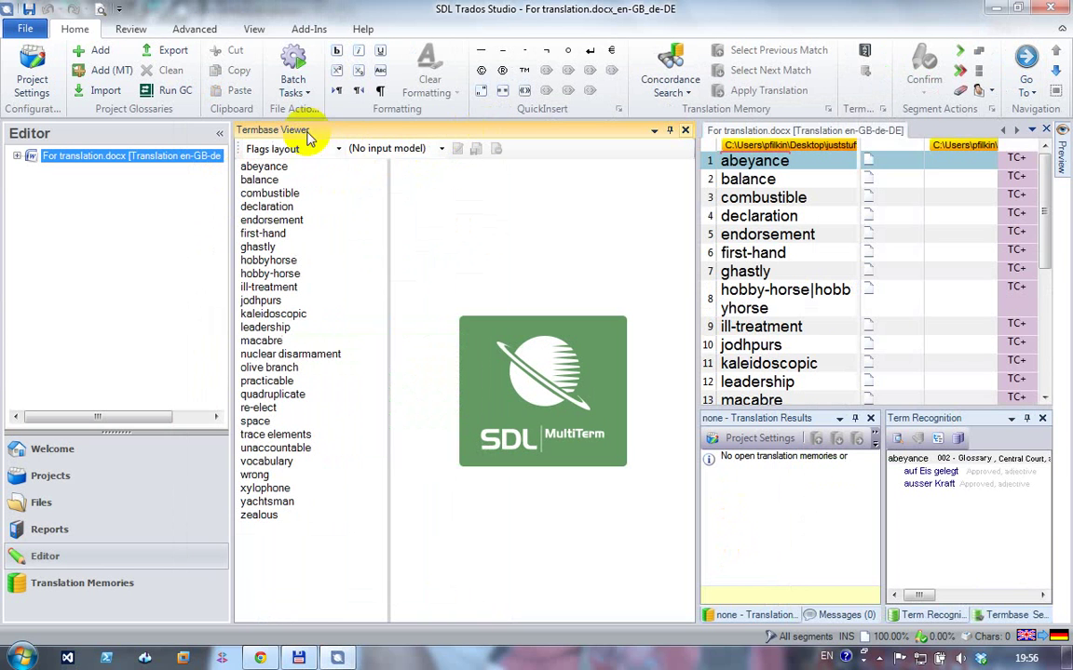
pyautogui.click(218, 133)
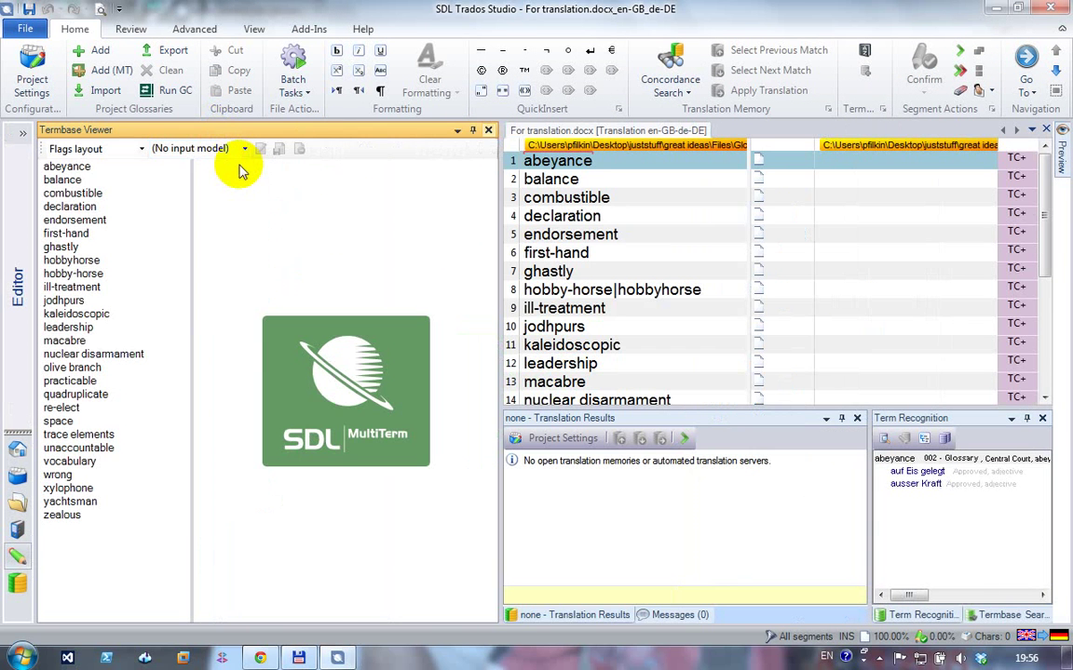
# Browse the entries balance, combustible, ill-treatment, olive branch, re-elect and unaccountable, returning to abeyance.
pyautogui.click(67, 167)
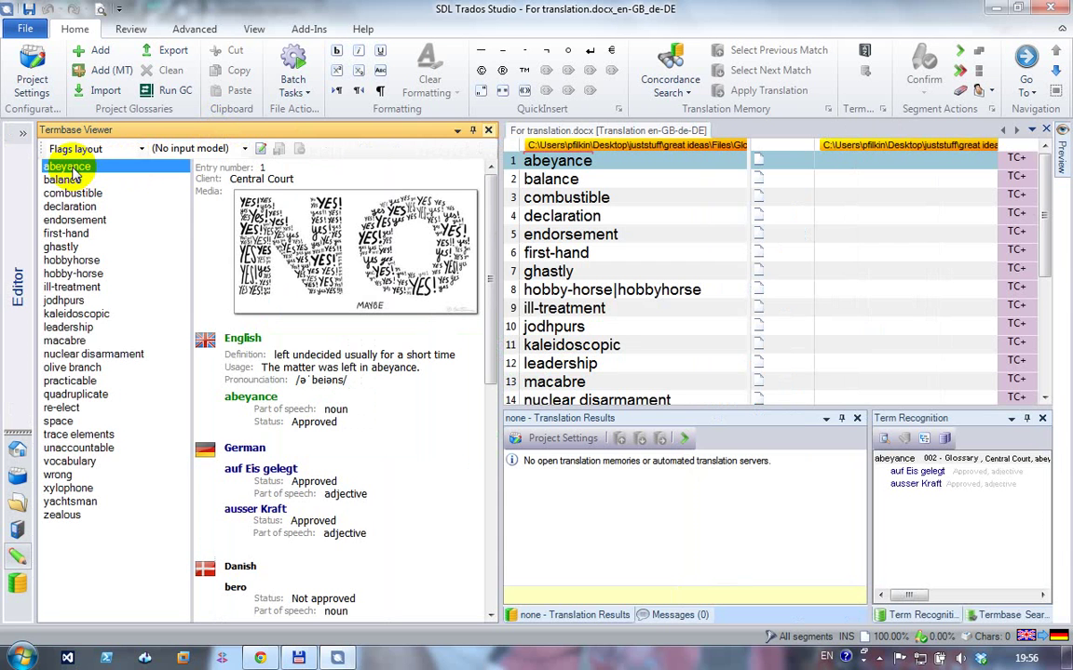
pyautogui.click(67, 179)
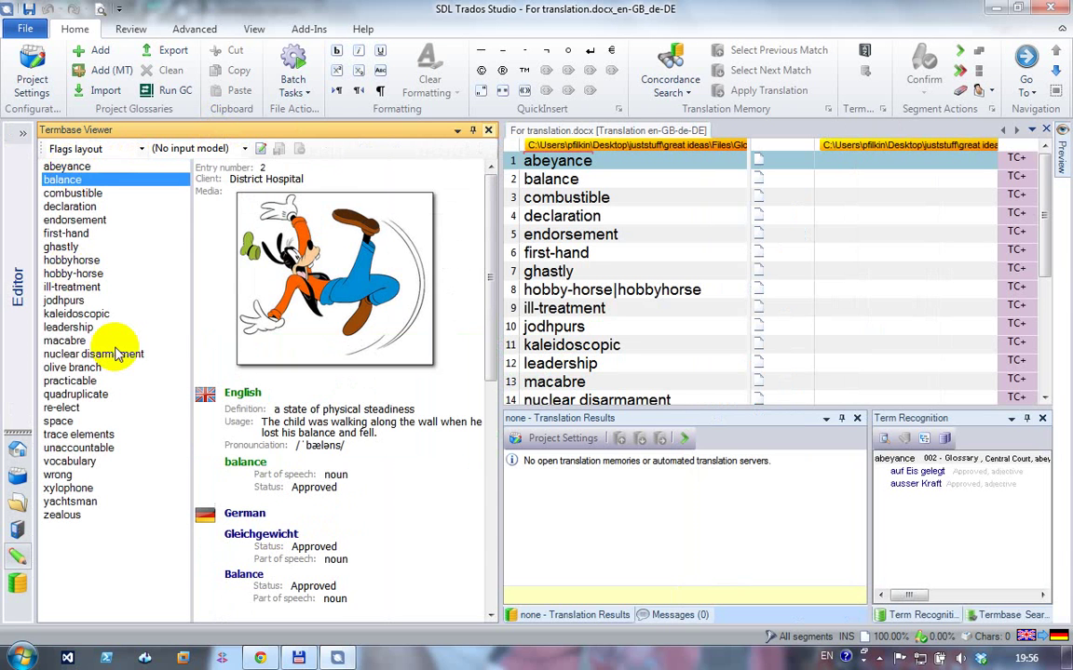
pyautogui.press('Down')
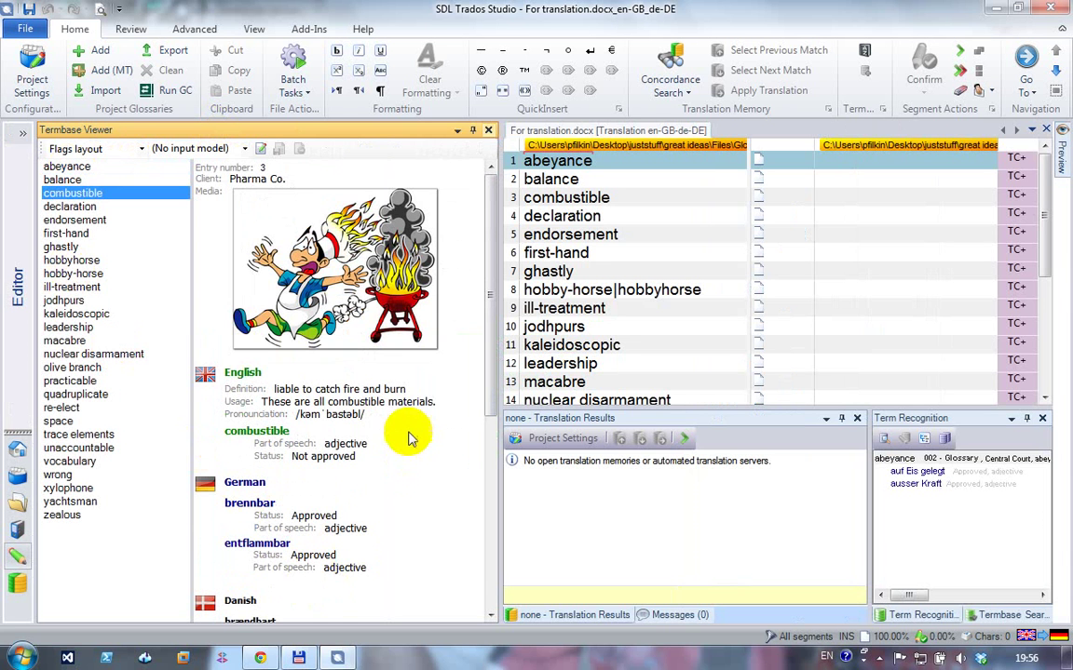
pyautogui.press('Down')
pyautogui.press('Down')
pyautogui.press('Down')
pyautogui.press('Down')
pyautogui.press('Down')
pyautogui.press('Down')
pyautogui.press('Down')
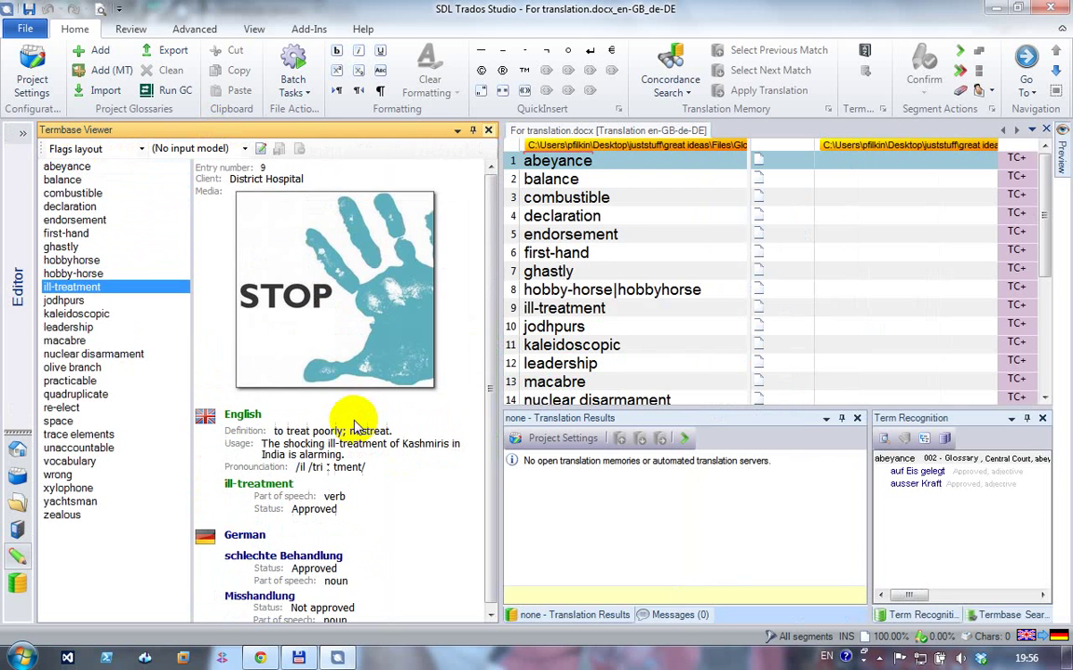
pyautogui.moveTo(491, 337); pyautogui.dragTo(481, 305)
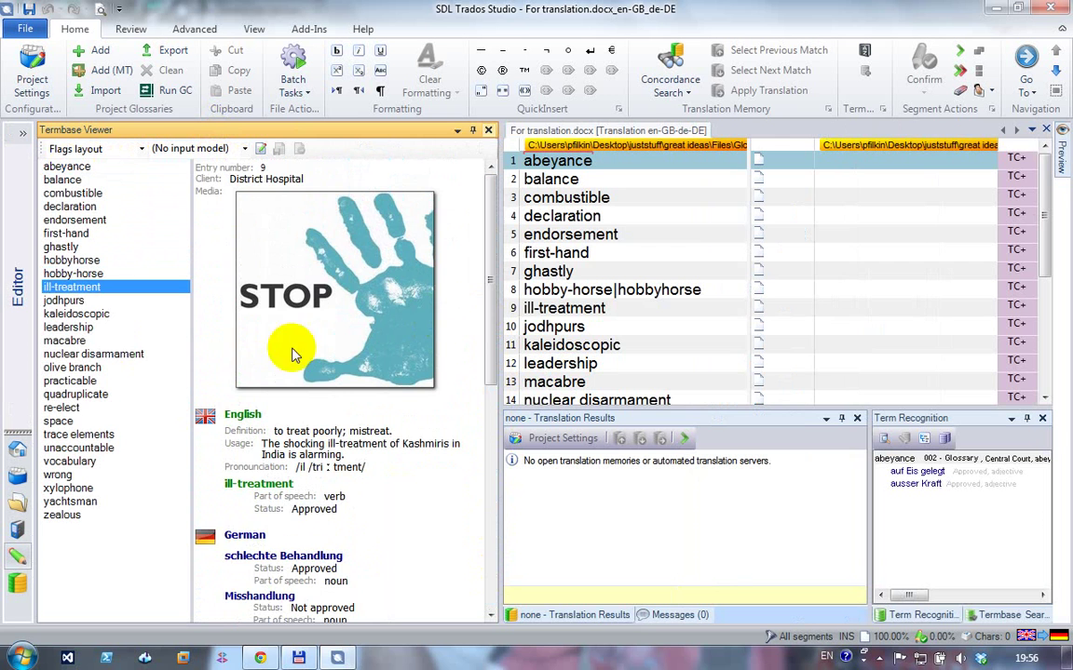
pyautogui.click(93, 368)
pyautogui.click(61, 408)
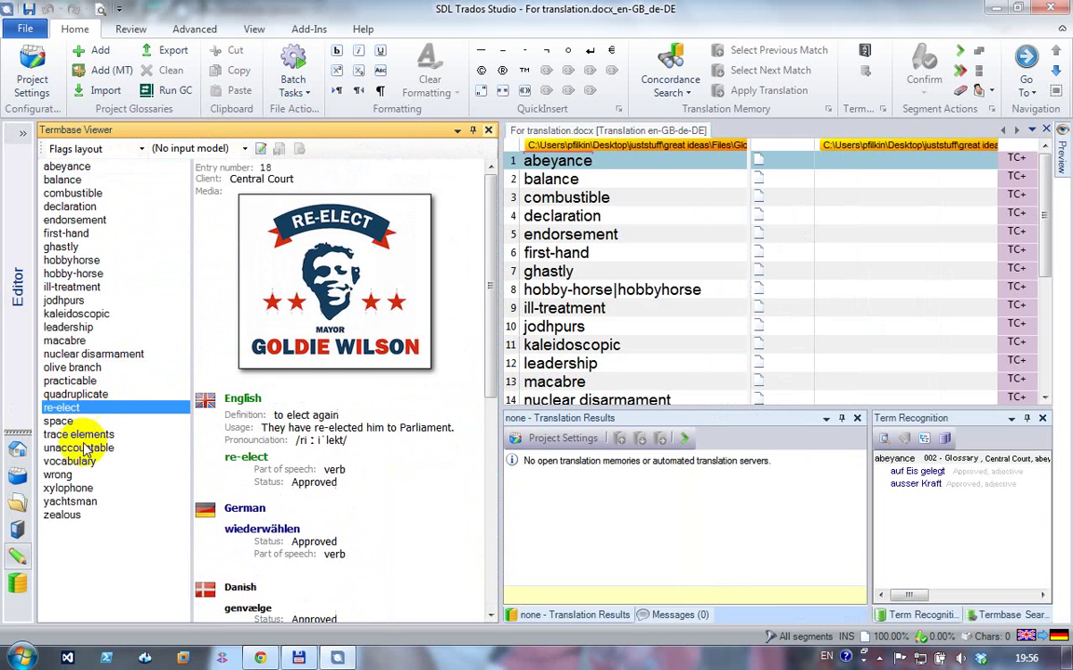
pyautogui.click(84, 448)
pyautogui.click(80, 166)
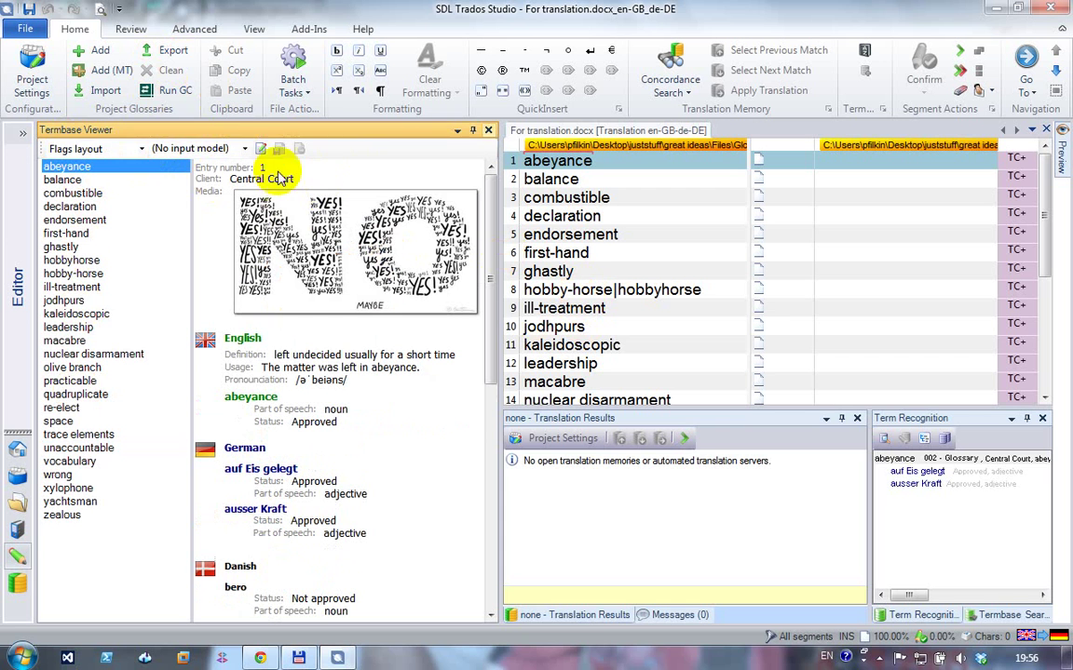
# Export the project glossaries, skipping the field mappings for 002 - Glossary, Quick Termbase and MT Wizard.
pyautogui.click(174, 54)
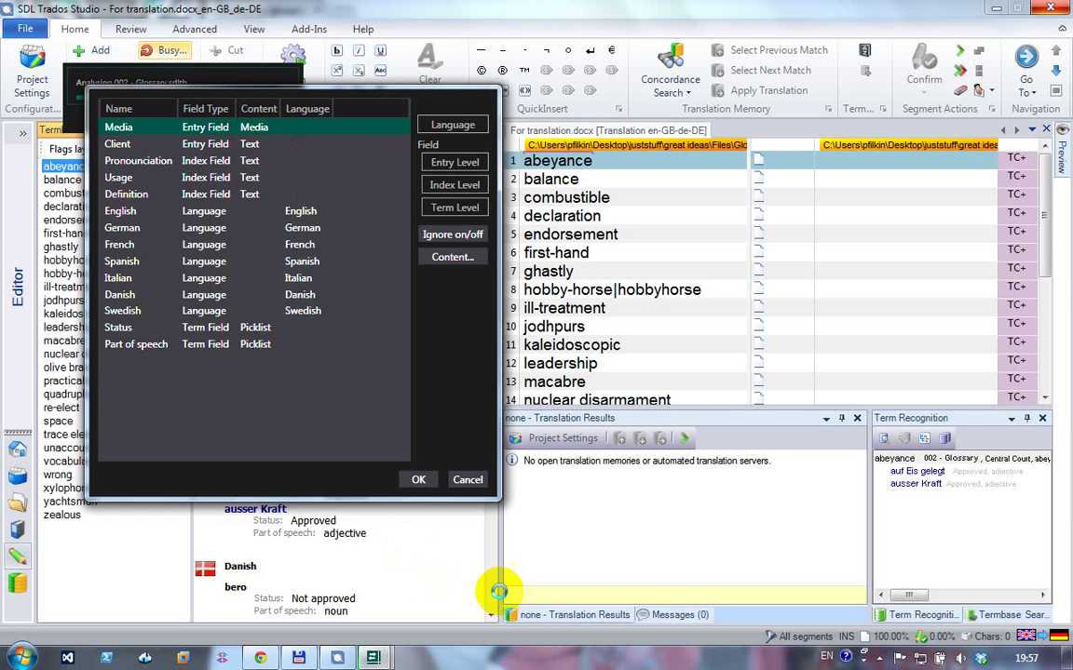
pyautogui.click(467, 479)
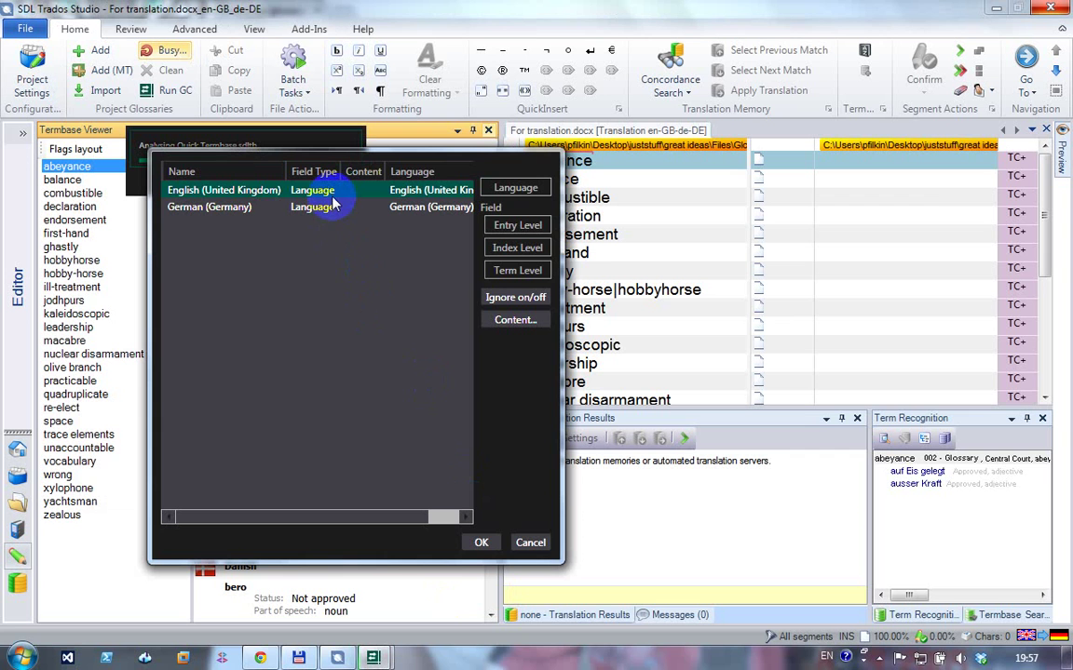
pyautogui.click(540, 551)
pyautogui.click(531, 544)
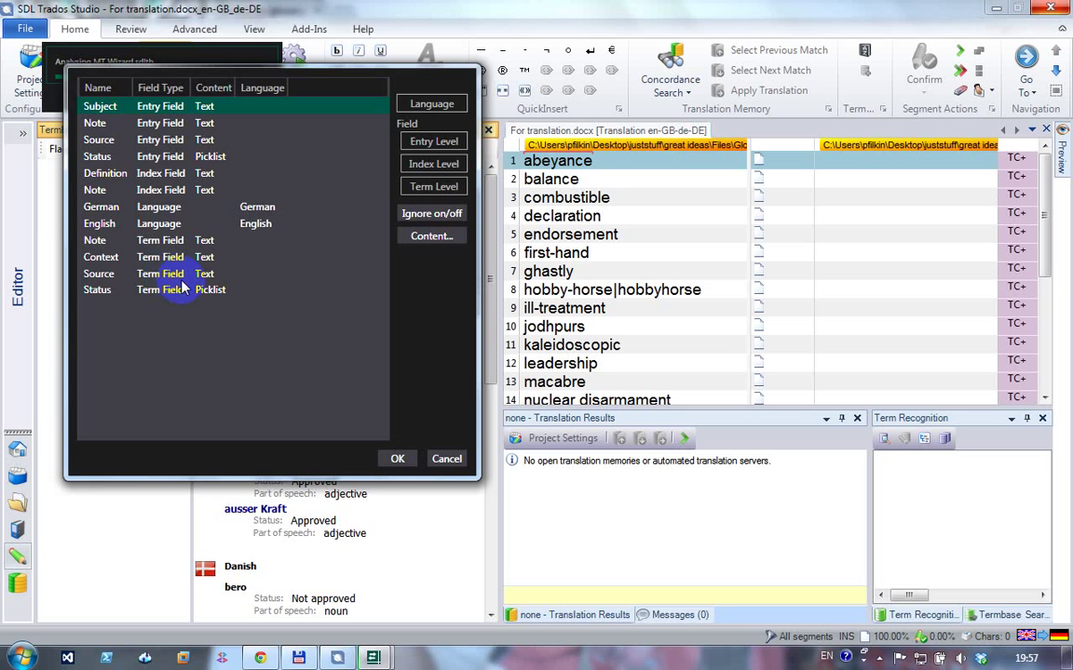
pyautogui.click(446, 458)
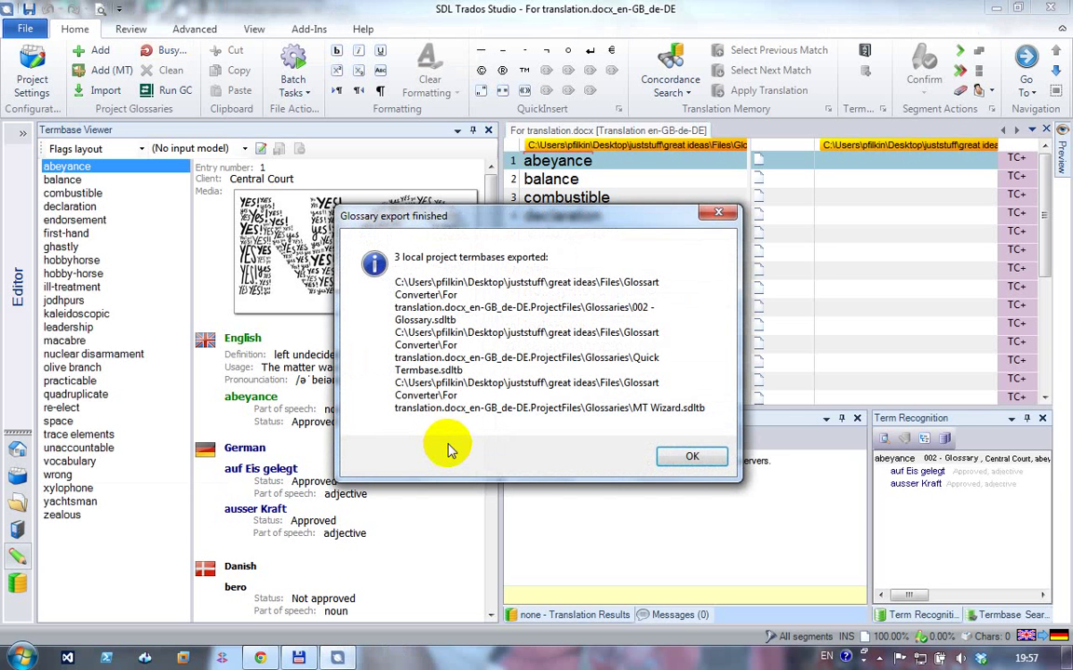
pyautogui.click(680, 456)
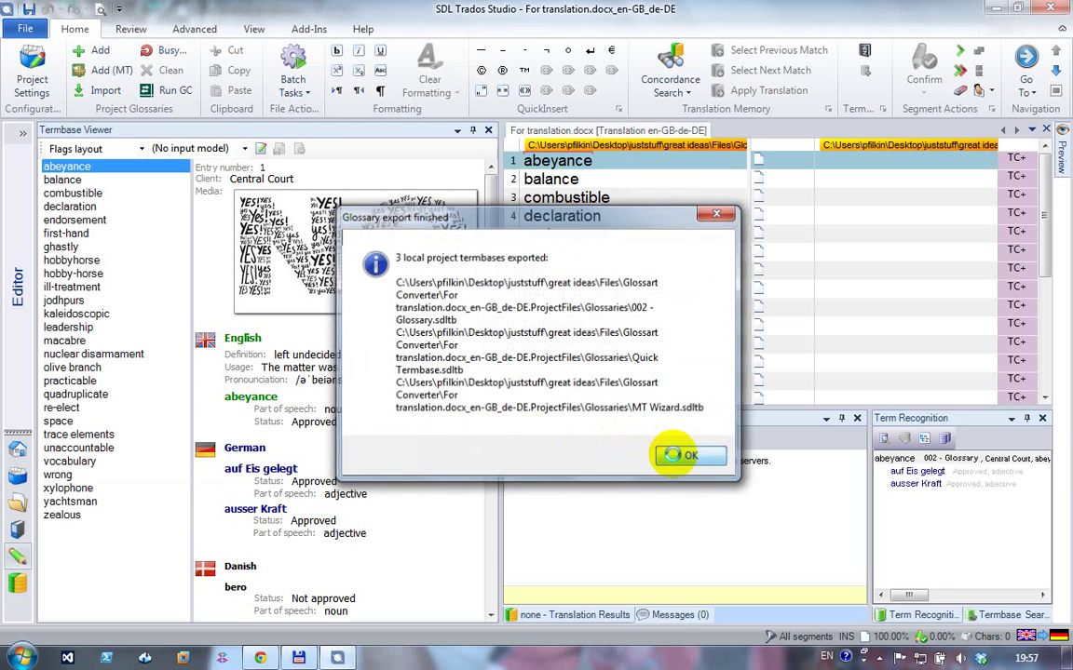